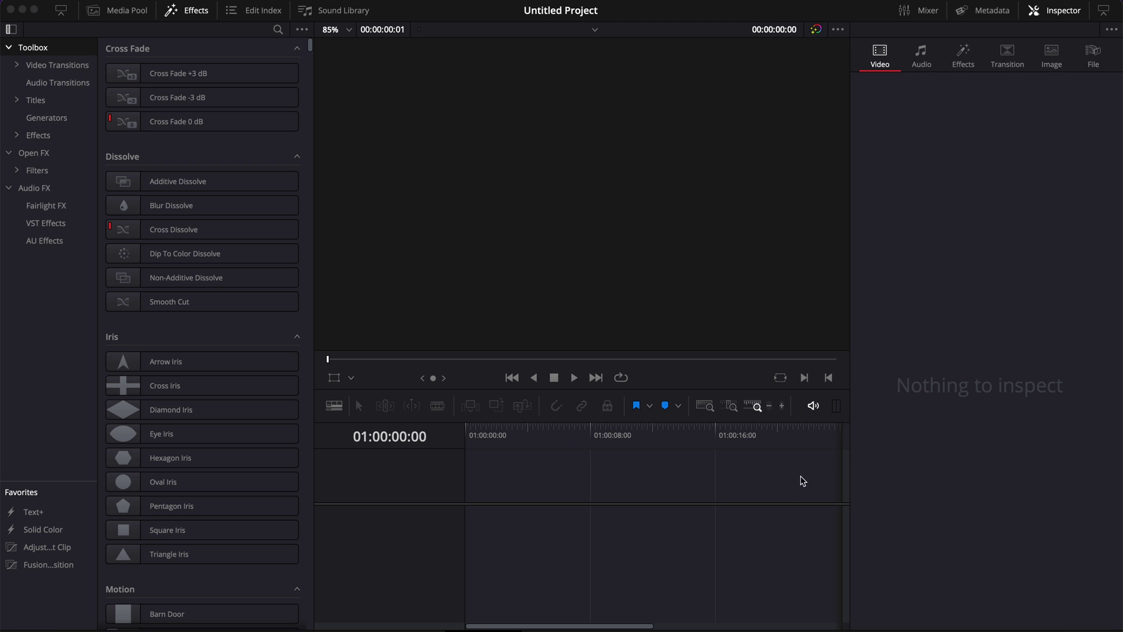
# - Place the instrumental WAV from Downloads on the timeline and a Fusion Composition on Video 1
pyautogui.click(969, 621)
pyautogui.moveTo(955, 610); pyautogui.dragTo(596, 569)
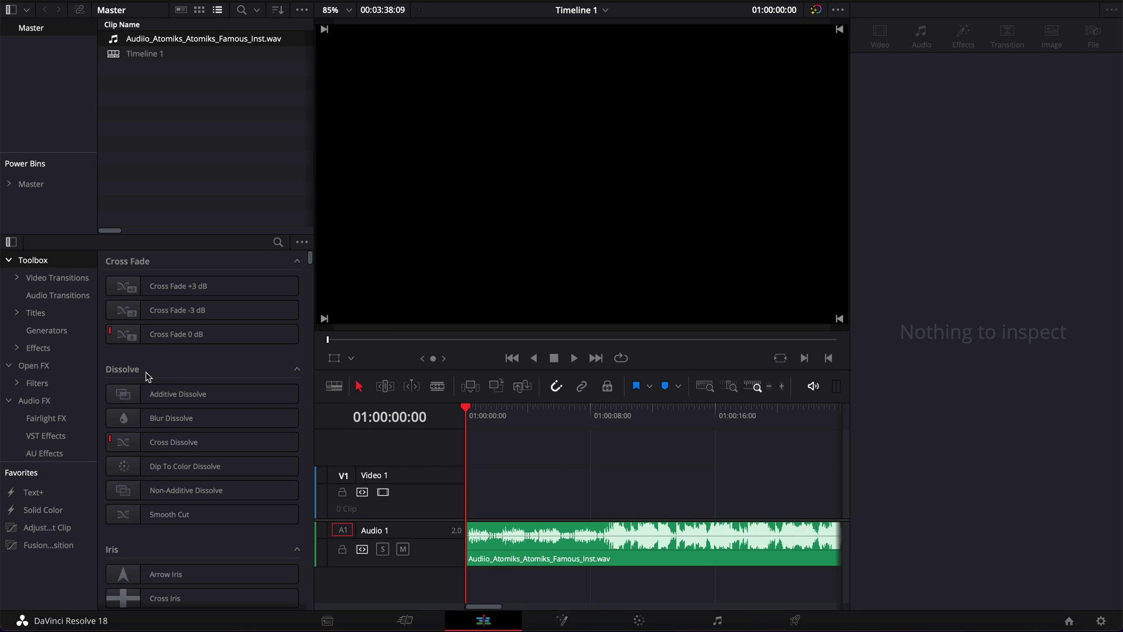
pyautogui.click(57, 350)
pyautogui.click(163, 313)
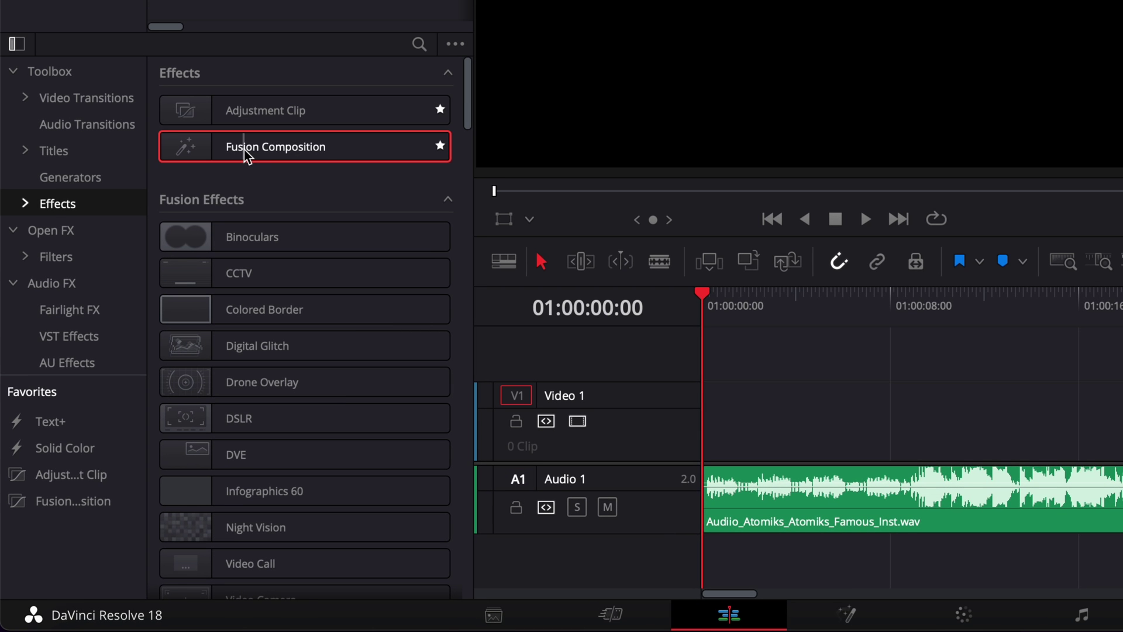
pyautogui.moveTo(244, 155); pyautogui.dragTo(711, 427)
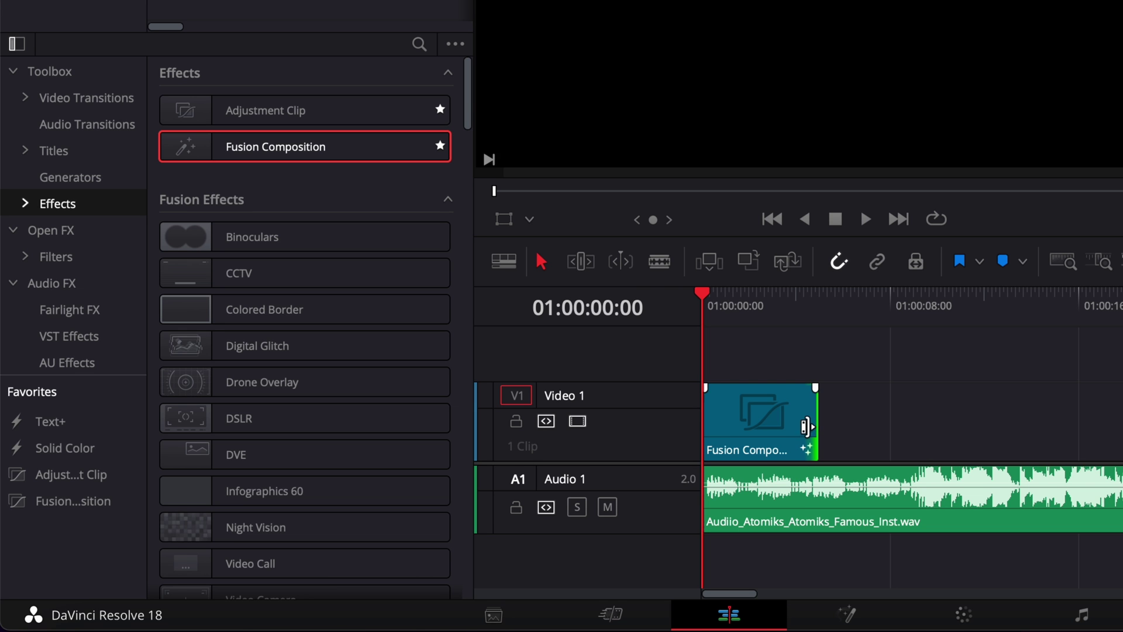
# - Stretch the Fusion Composition clip out, then trim it back to the audio's end
pyautogui.moveTo(815, 444); pyautogui.dragTo(1122, 445)
pyautogui.moveTo(790, 509); pyautogui.dragTo(547, 509)
pyautogui.hscroll(-5, 547, 509)
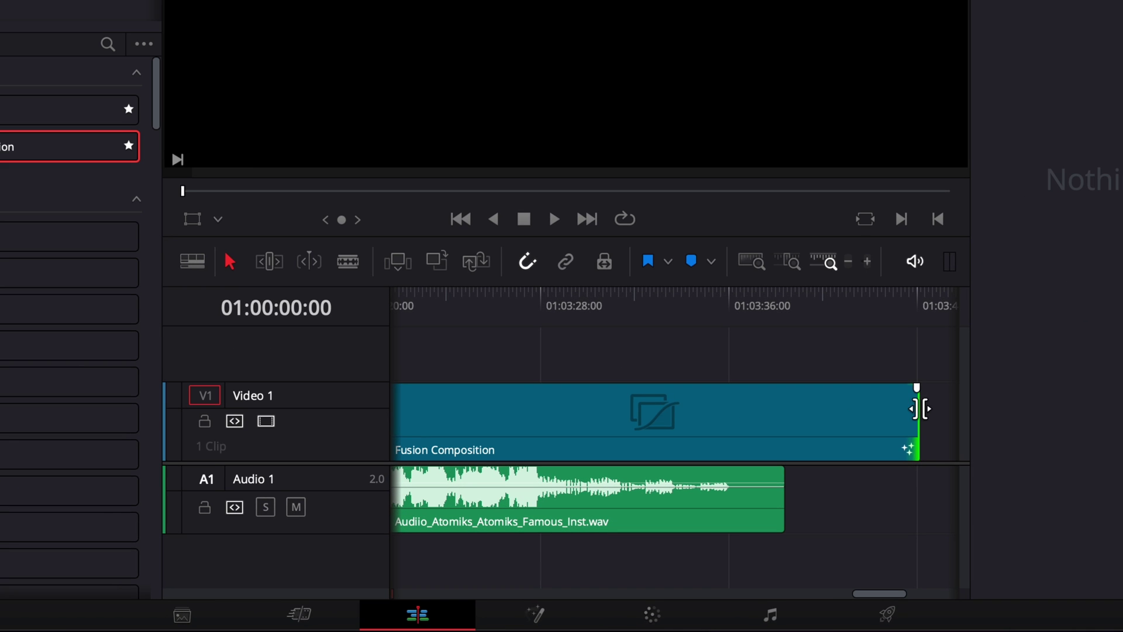
pyautogui.moveTo(920, 409); pyautogui.dragTo(782, 409)
# - Compare the Fusion Composition's end with the audio clip, zooming the timeline out to fit both
pyautogui.click(588, 433)
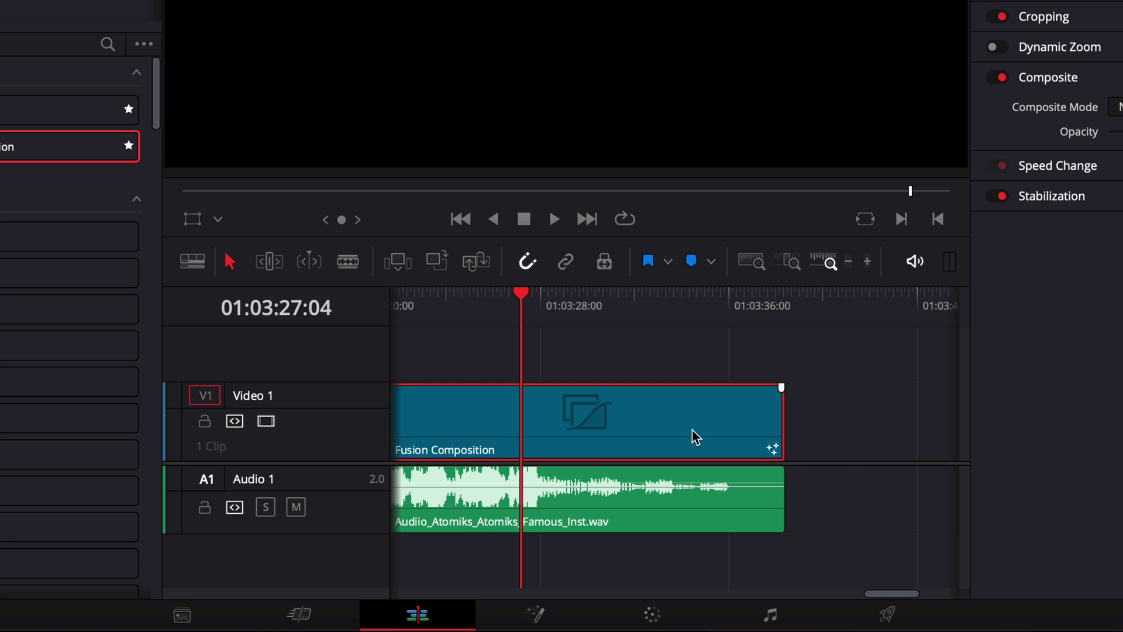
pyautogui.click(721, 497)
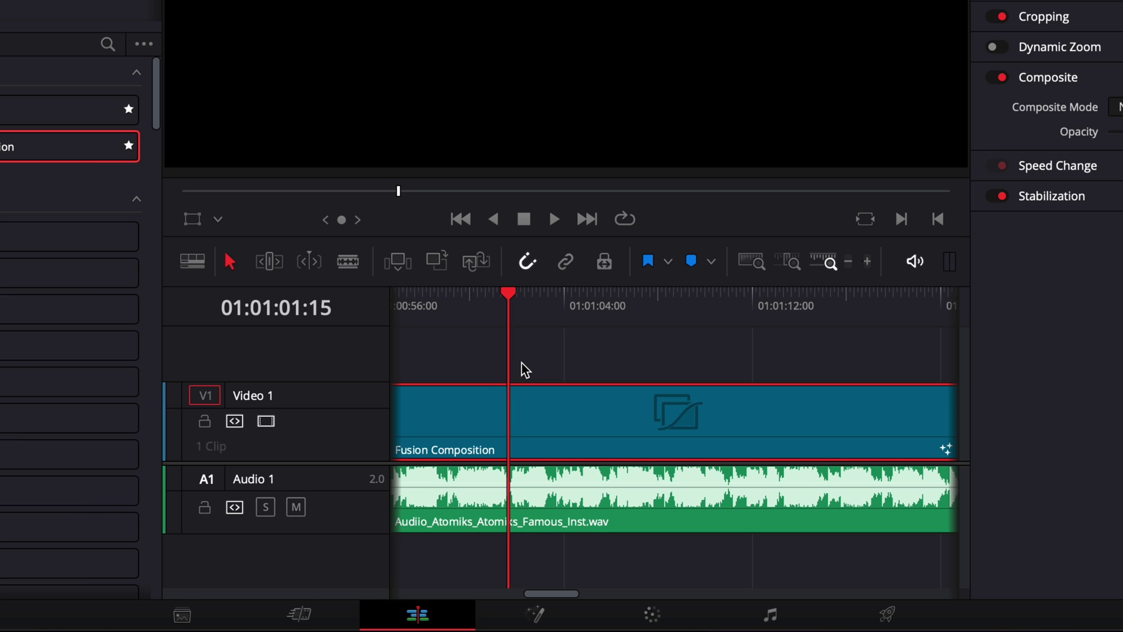
pyautogui.click(520, 498)
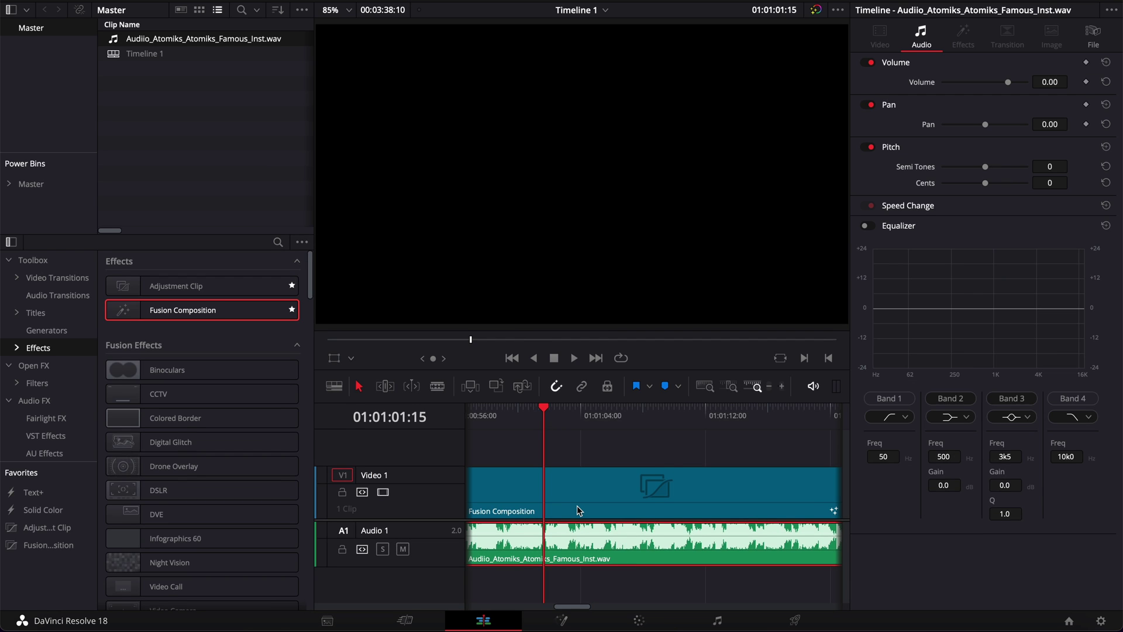
pyautogui.hotkey('ctrl', '-')
pyautogui.hotkey('ctrl', '-')
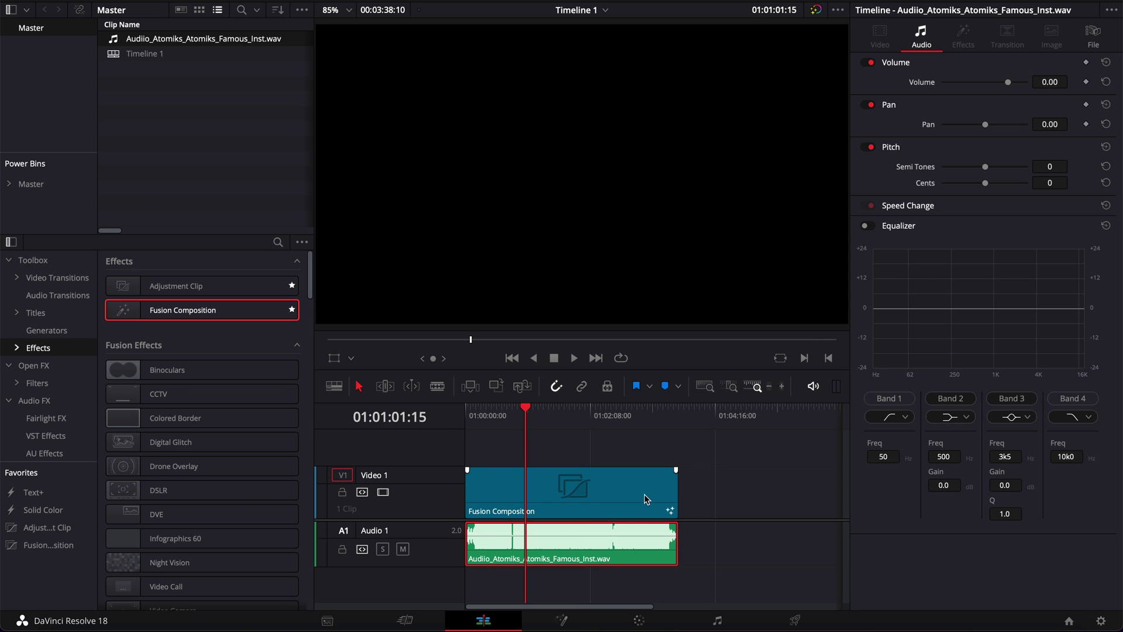
pyautogui.click(565, 500)
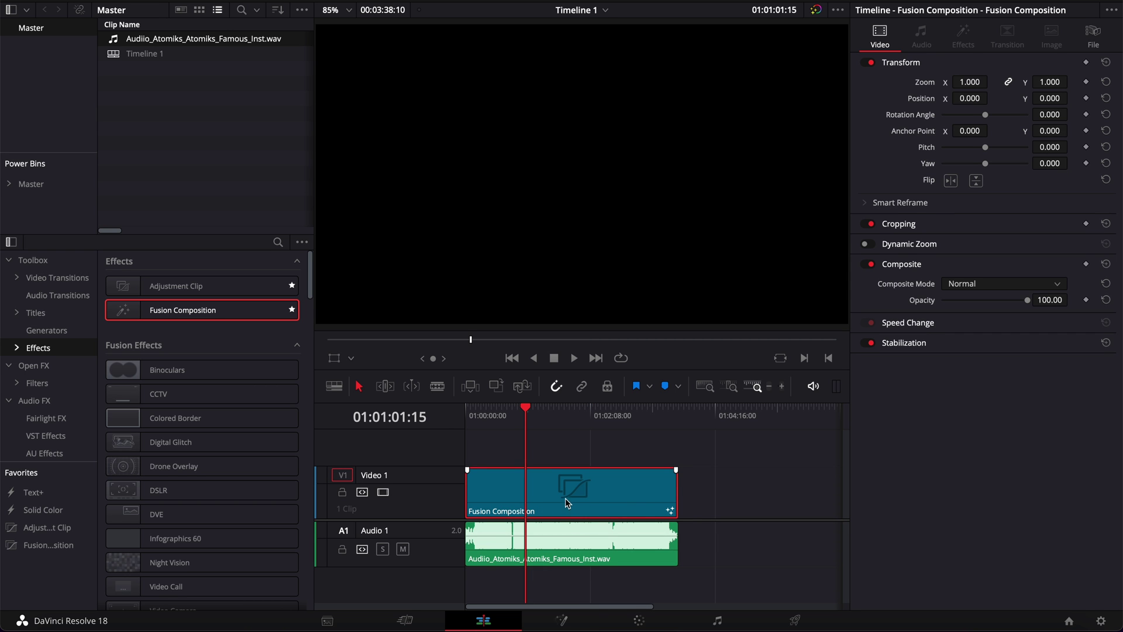
# - On the Fusion page, add a Background node linked to MediaOut1 with Alpha set to 0
pyautogui.click(560, 621)
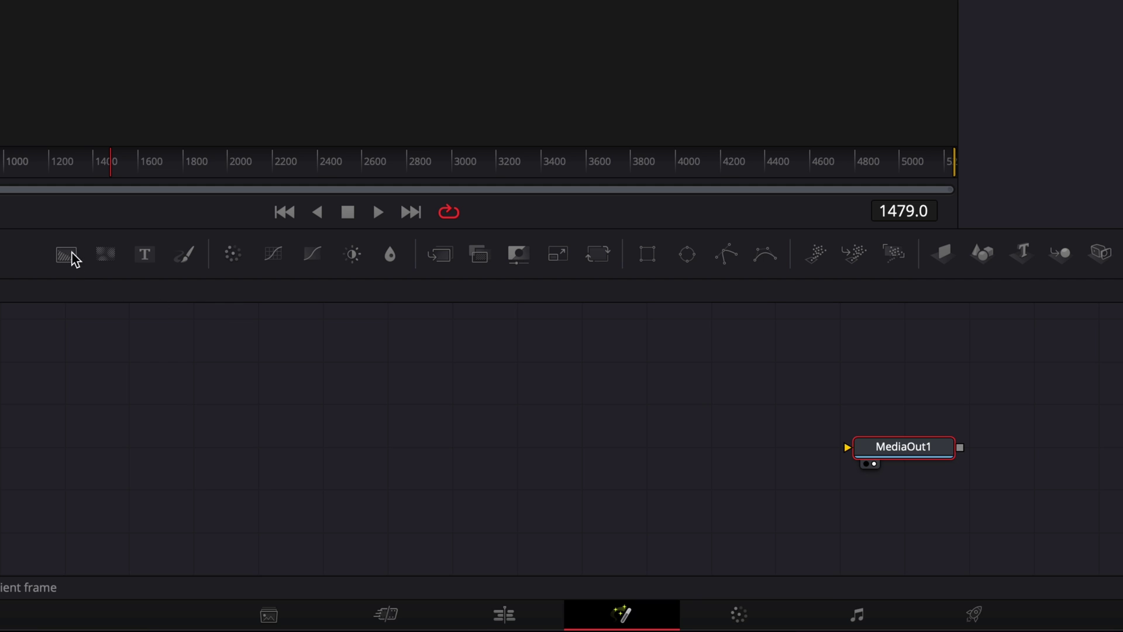
pyautogui.moveTo(197, 385); pyautogui.dragTo(275, 492)
pyautogui.moveTo(188, 420); pyautogui.dragTo(889, 452)
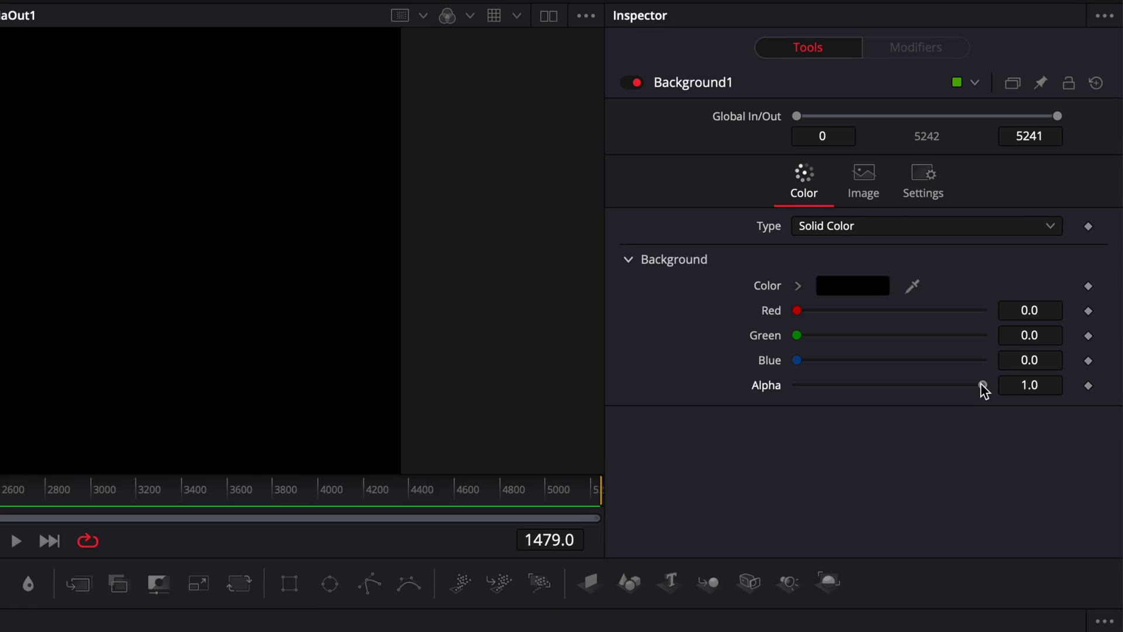
pyautogui.moveTo(1031, 251); pyautogui.dragTo(876, 247)
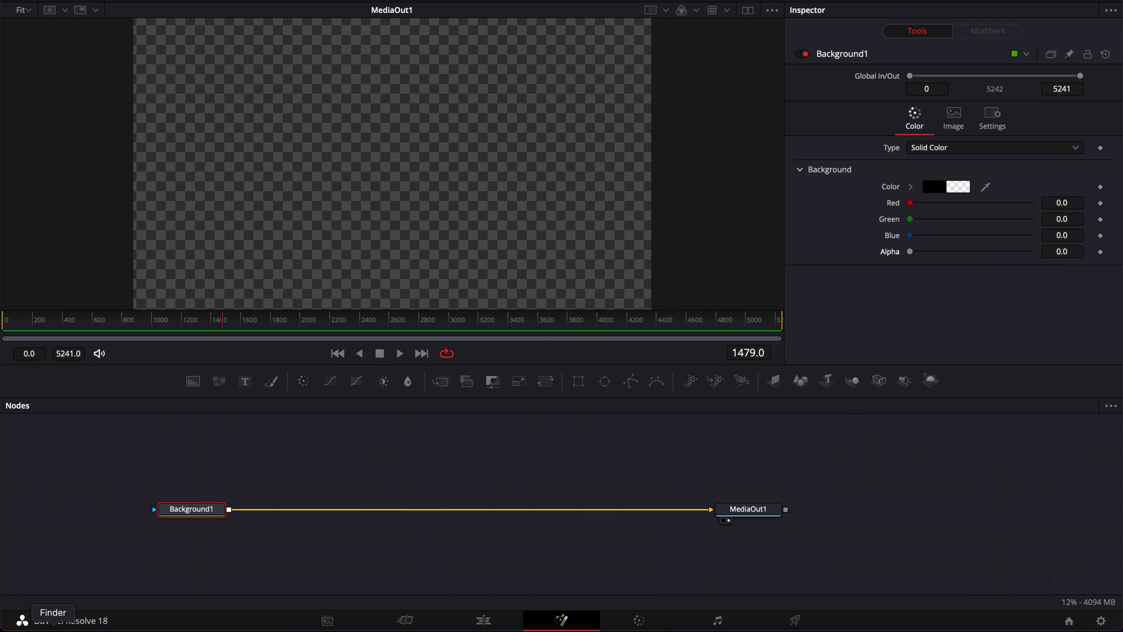
# - Bring in Davinci 17.png as MediaIn1 and merge it over Background1 via Merge2
pyautogui.click(27, 620)
pyautogui.moveTo(887, 26); pyautogui.dragTo(430, 463)
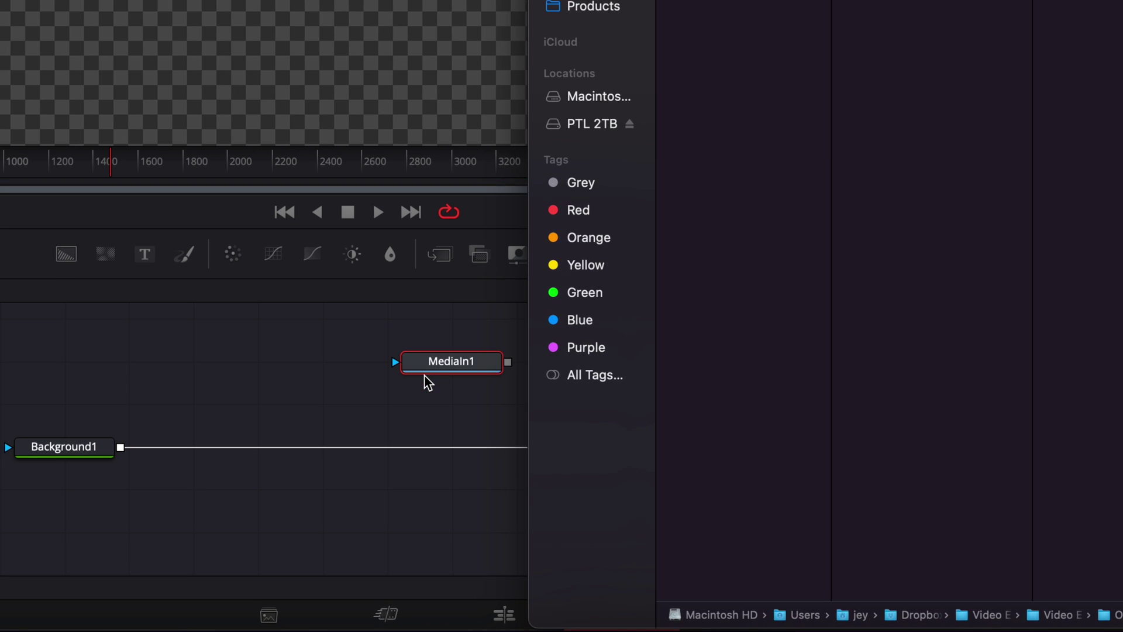
pyautogui.click(429, 383)
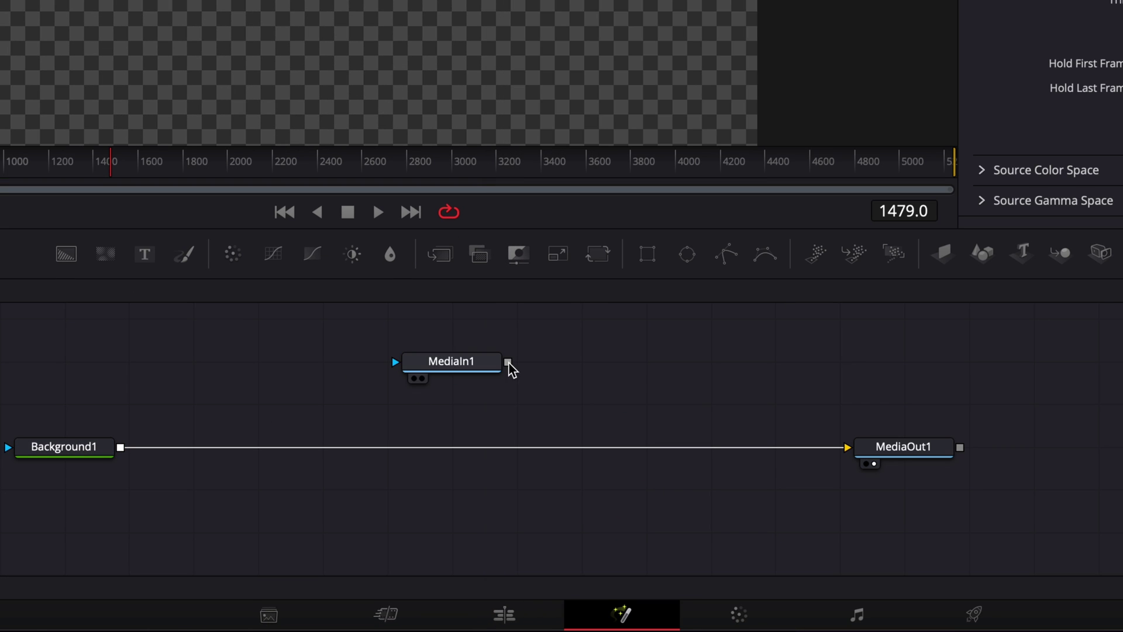
pyautogui.moveTo(508, 361); pyautogui.dragTo(121, 452)
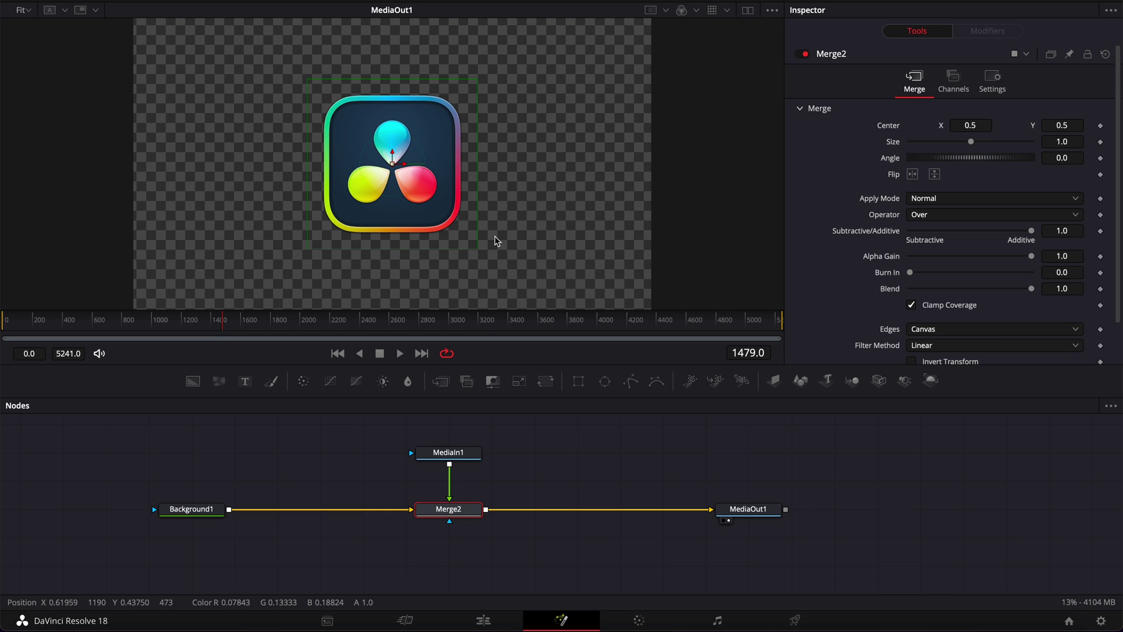
# - Add a Transform node after the MediaIn1 logo node
pyautogui.click(462, 455)
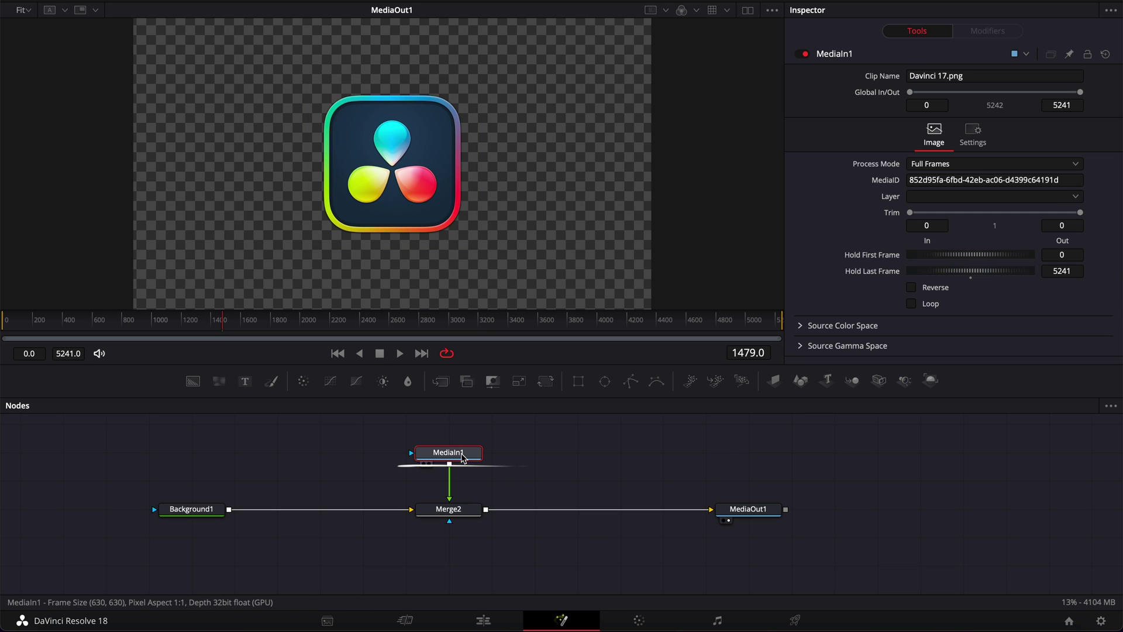
pyautogui.hotkey('shift', 'space')
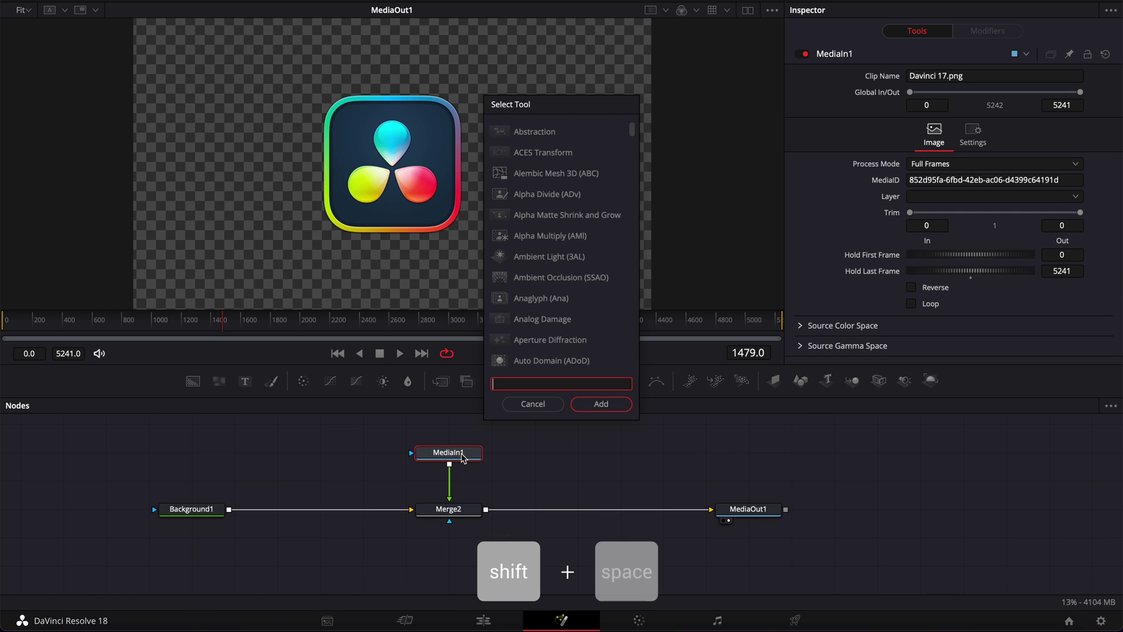
pyautogui.write('tra')
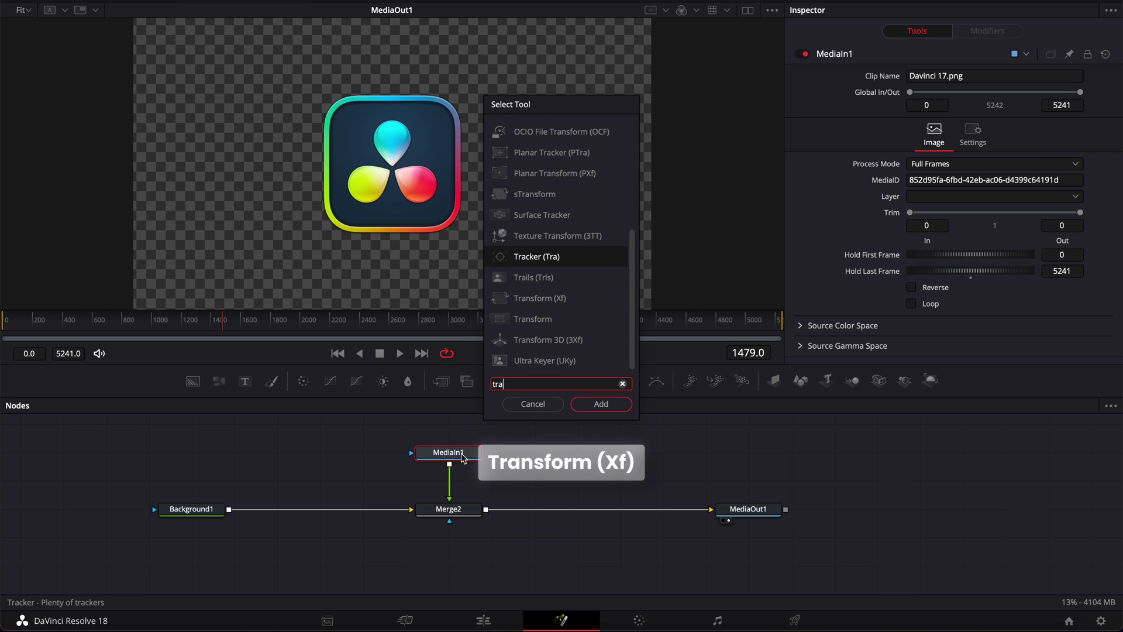
pyautogui.write('n')
pyautogui.press('Return')
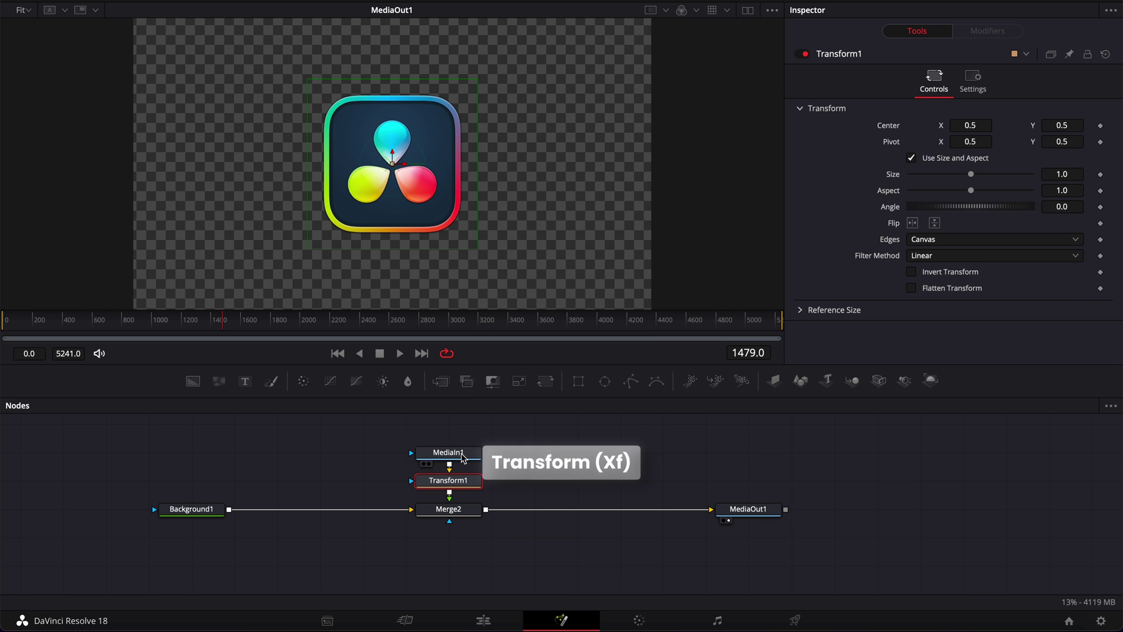
# - Drive Transform1's Size with a MIDI Extractor and show all its Modifiers settings
pyautogui.rightClick(894, 175)
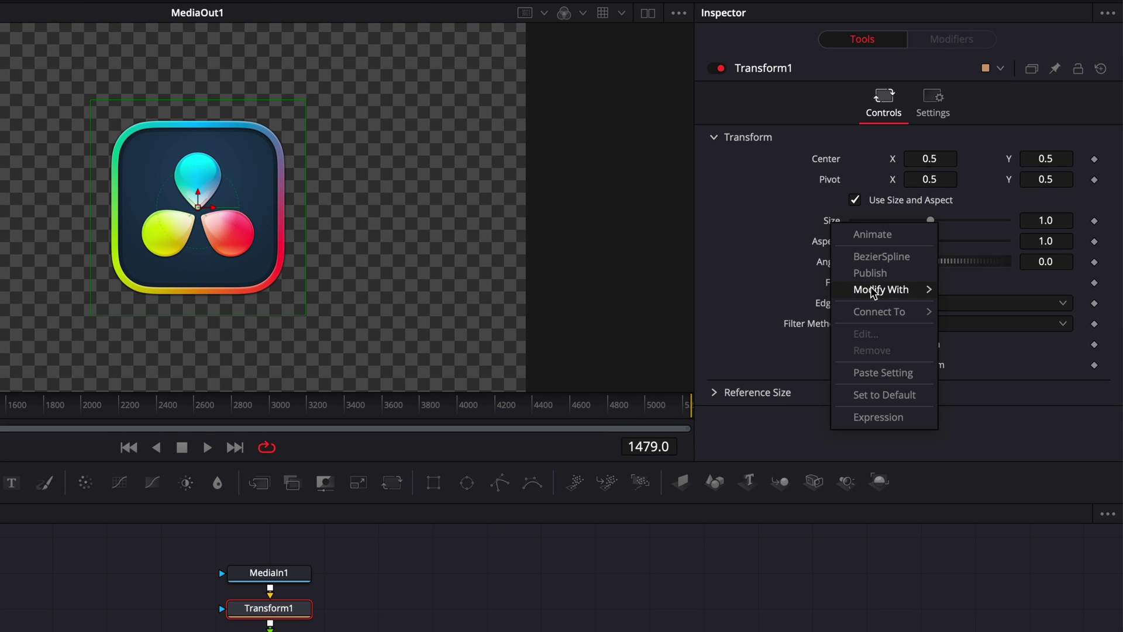
pyautogui.moveTo(880, 289)
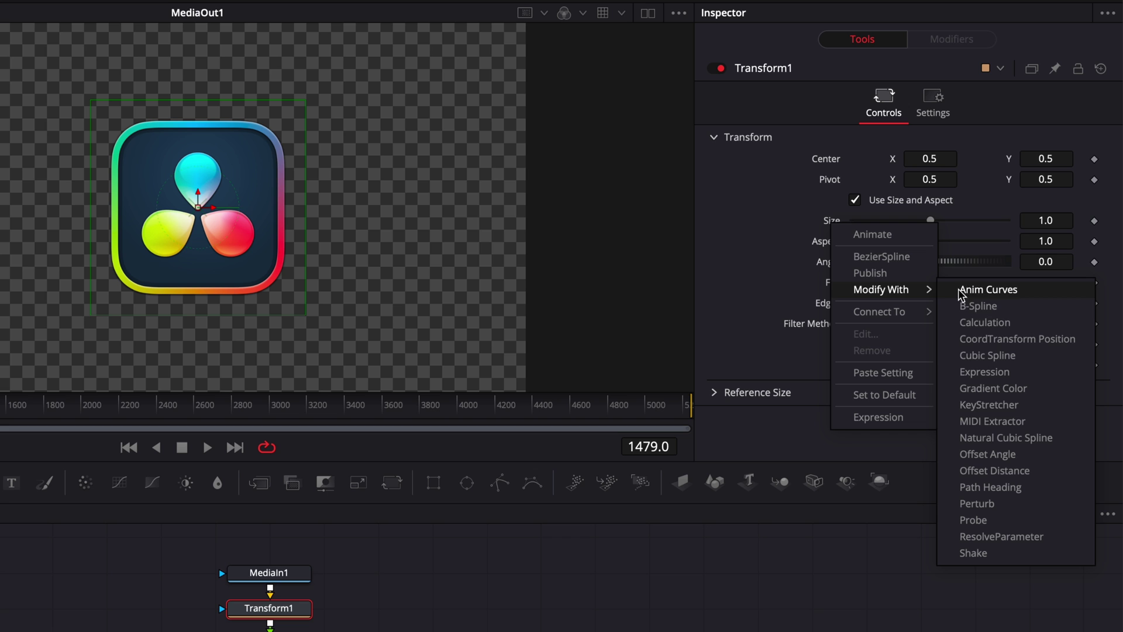
pyautogui.click(1028, 422)
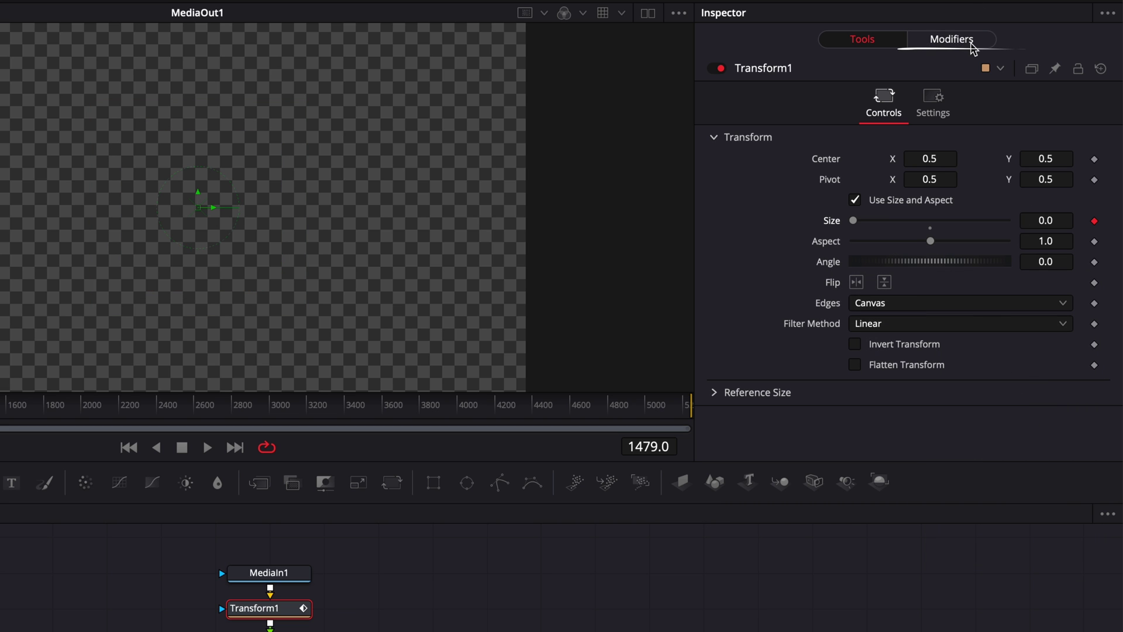
pyautogui.click(960, 44)
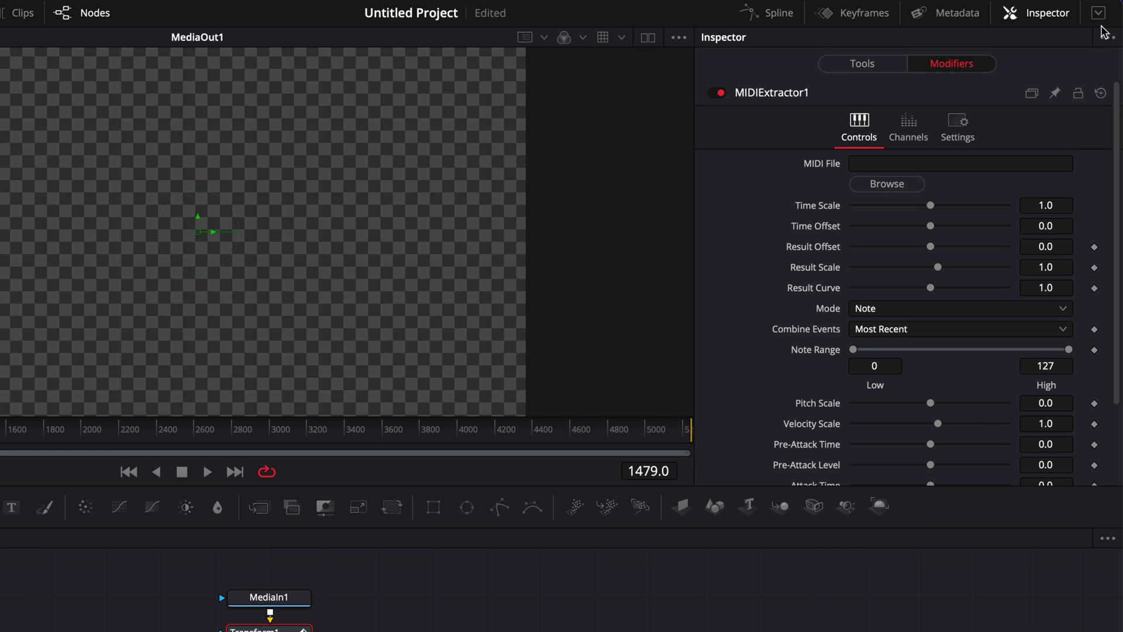
pyautogui.click(1097, 13)
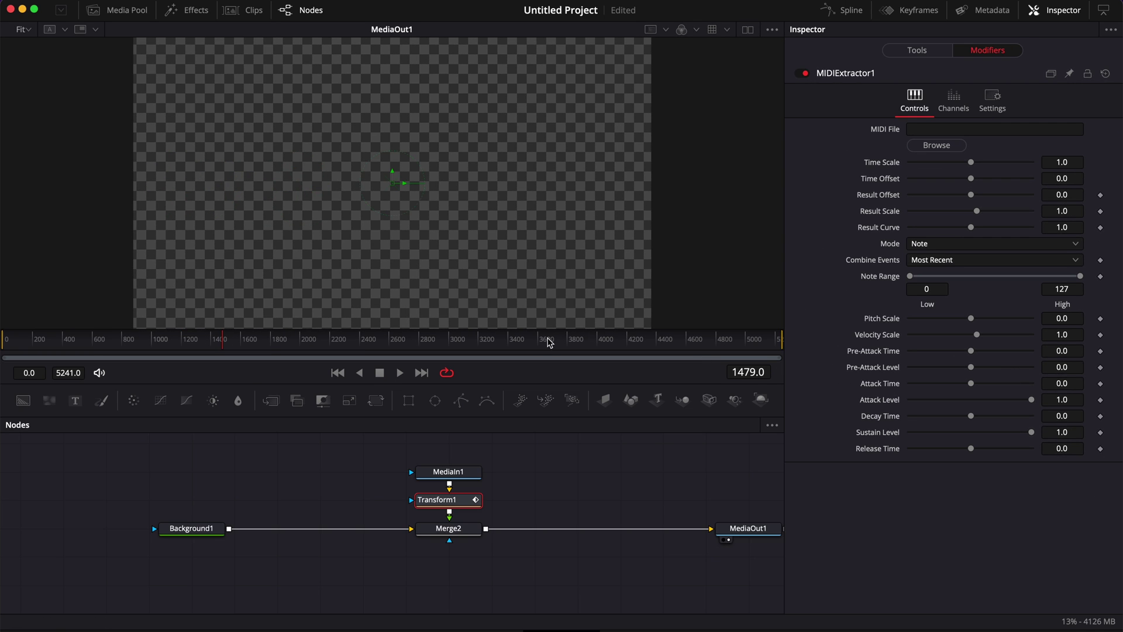
# - Scrub the Fusion composition toward its end and save the project
pyautogui.click(187, 412)
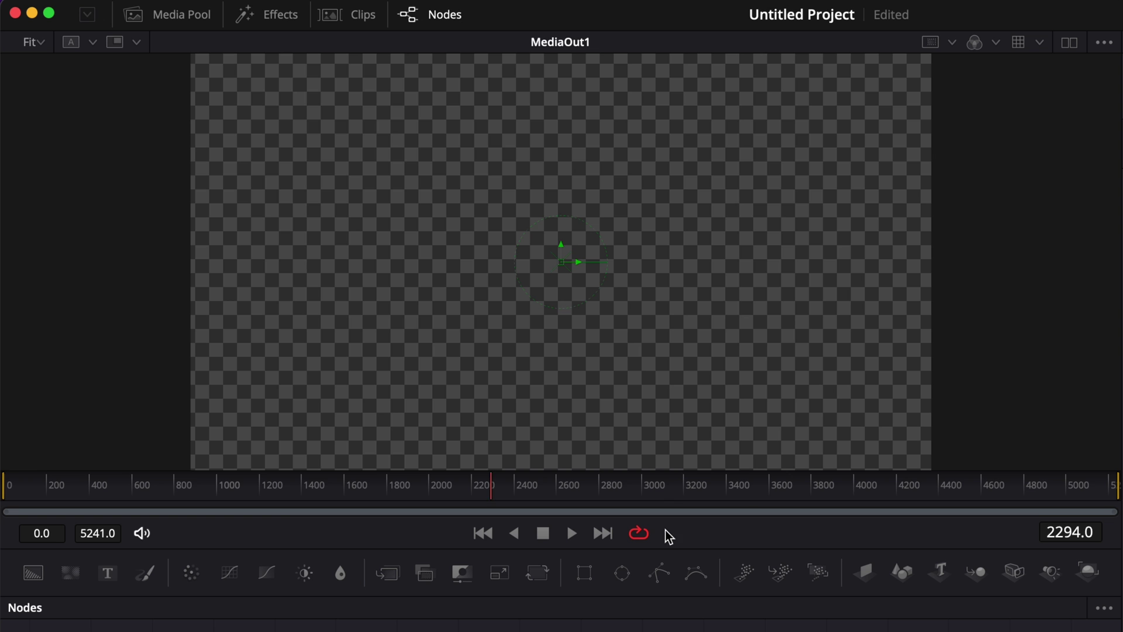
pyautogui.moveTo(673, 488); pyautogui.dragTo(1088, 532)
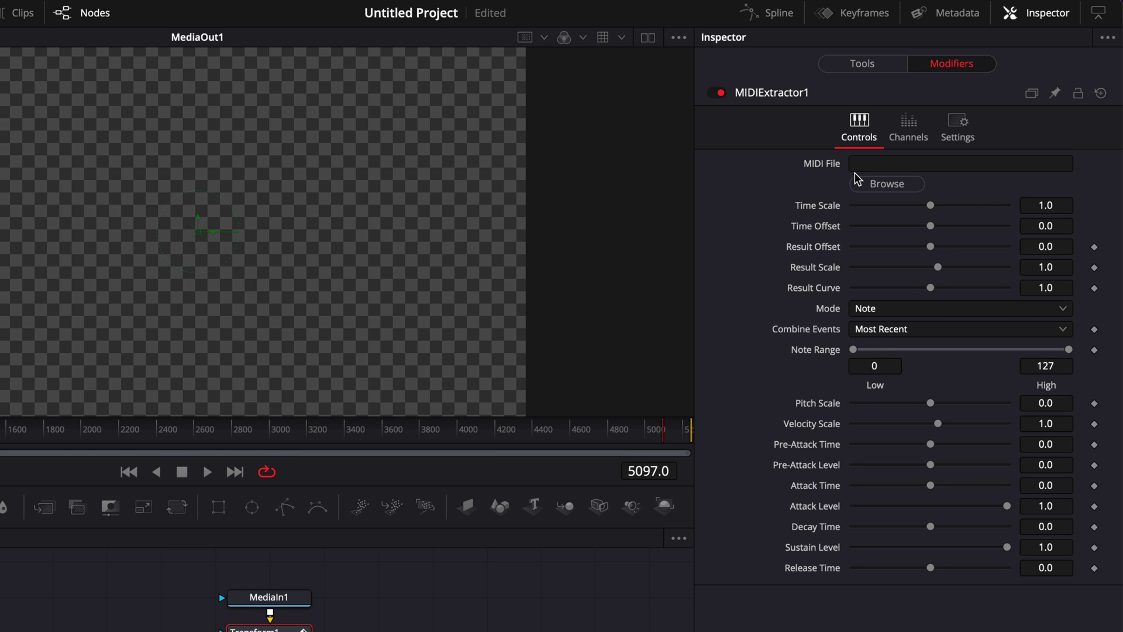
pyautogui.hotkey('ctrl', 's')
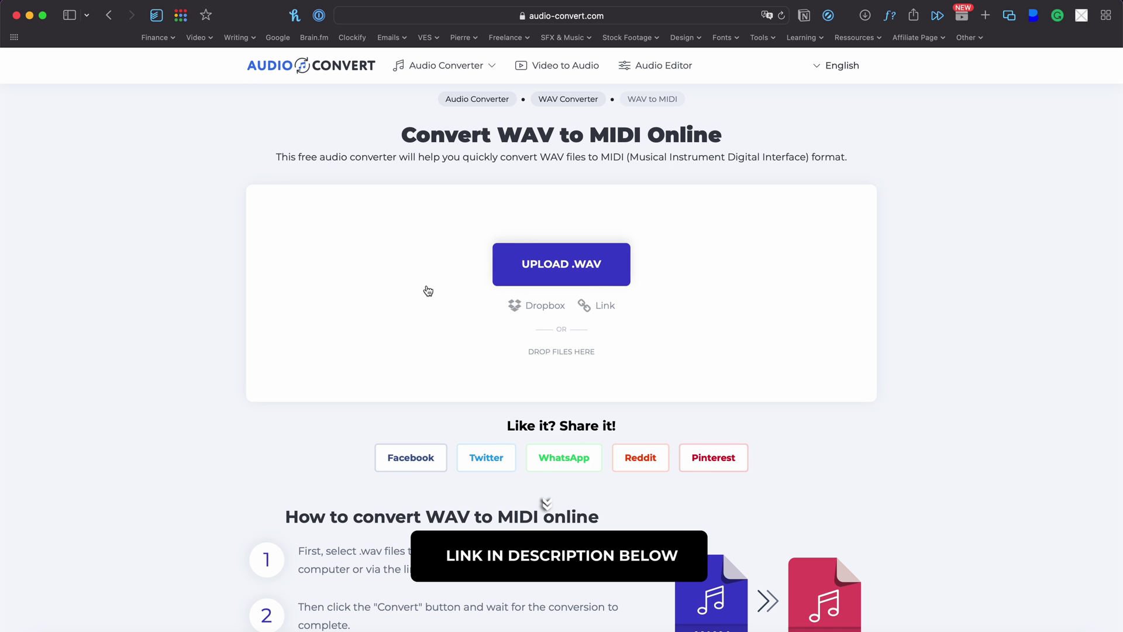
# - Upload the instrumental WAV to audio-convert.com, convert it to MIDI and download the .mid file
pyautogui.click(600, 269)
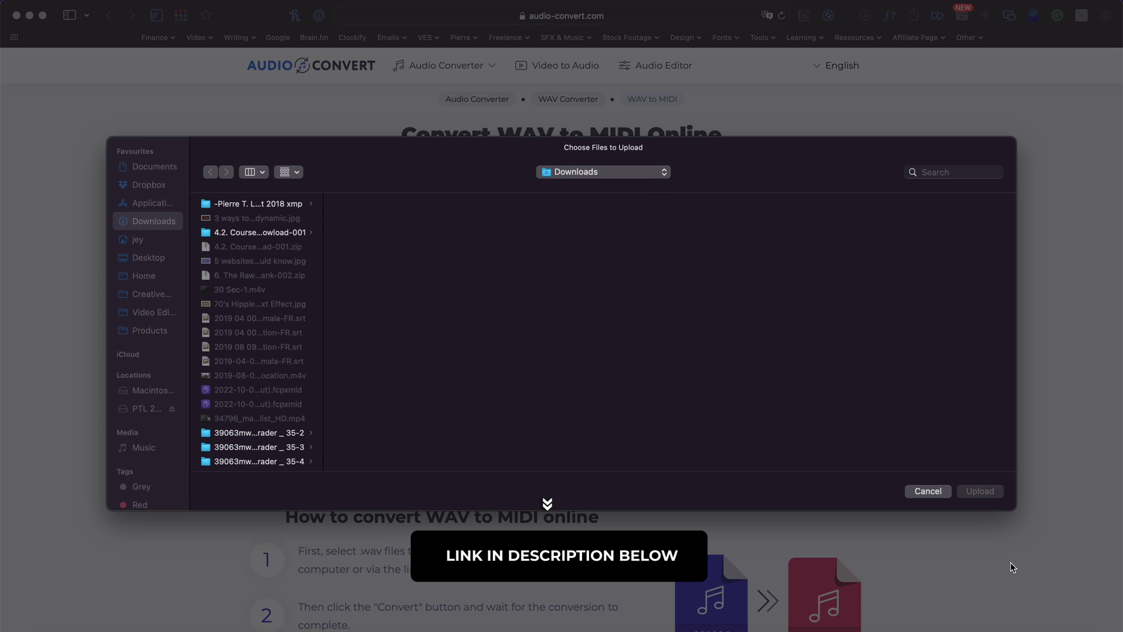
pyautogui.click(987, 629)
pyautogui.moveTo(985, 585); pyautogui.dragTo(952, 463)
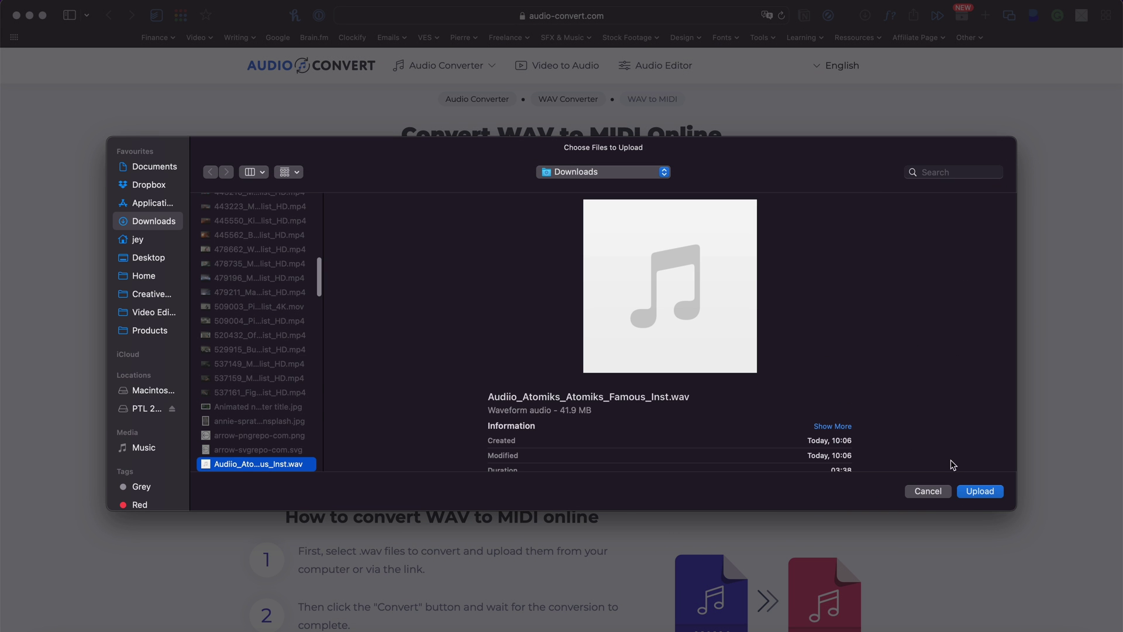
pyautogui.click(981, 495)
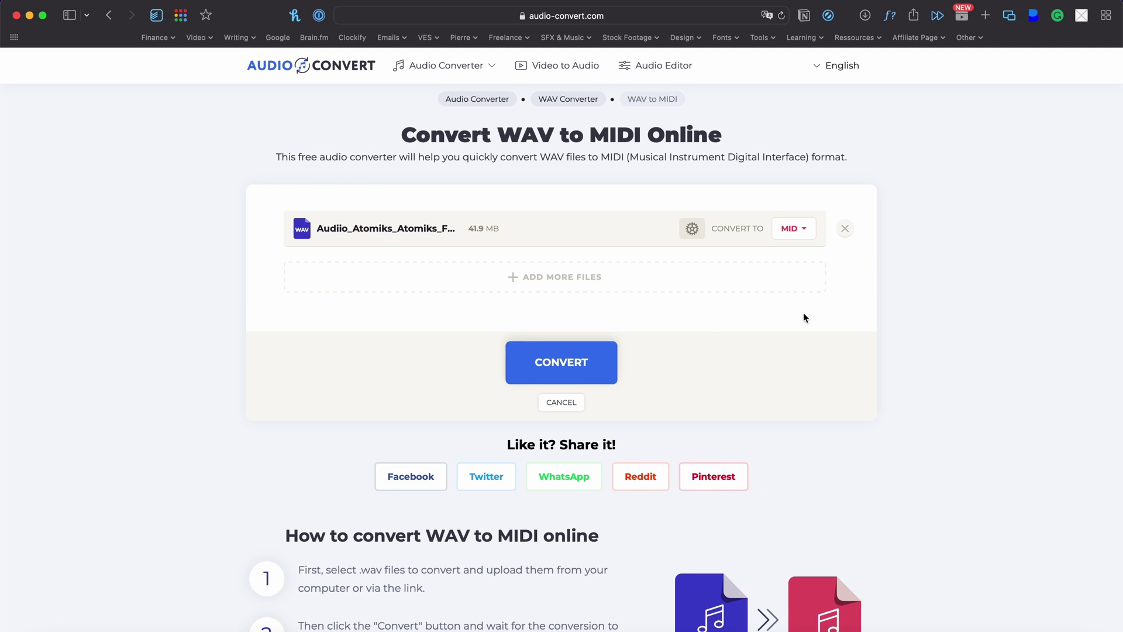
pyautogui.click(580, 371)
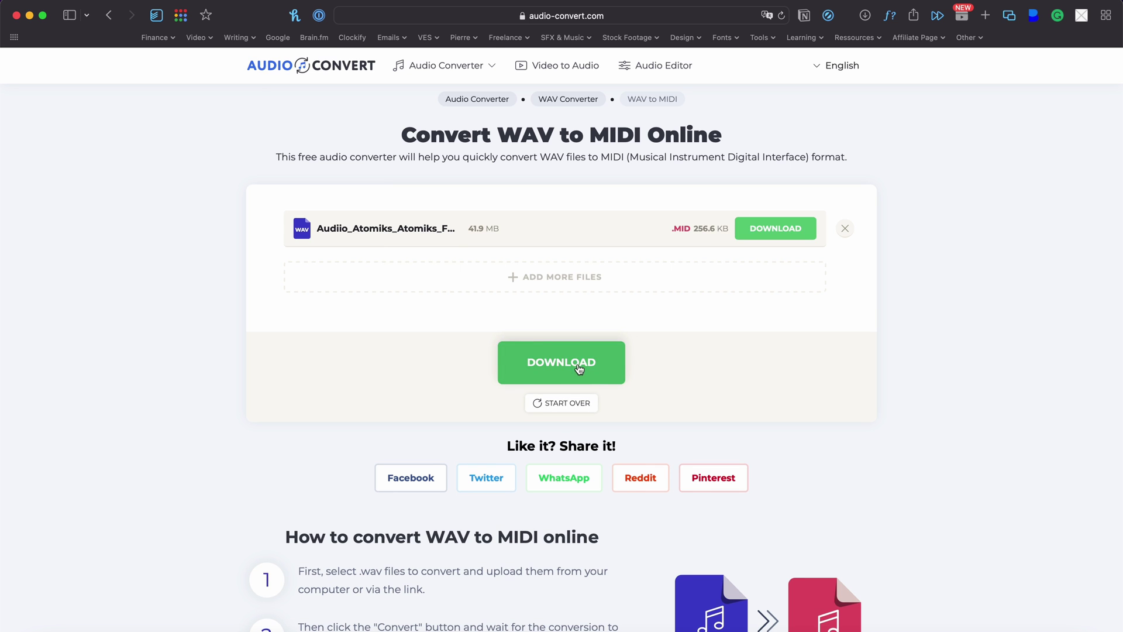
pyautogui.click(579, 369)
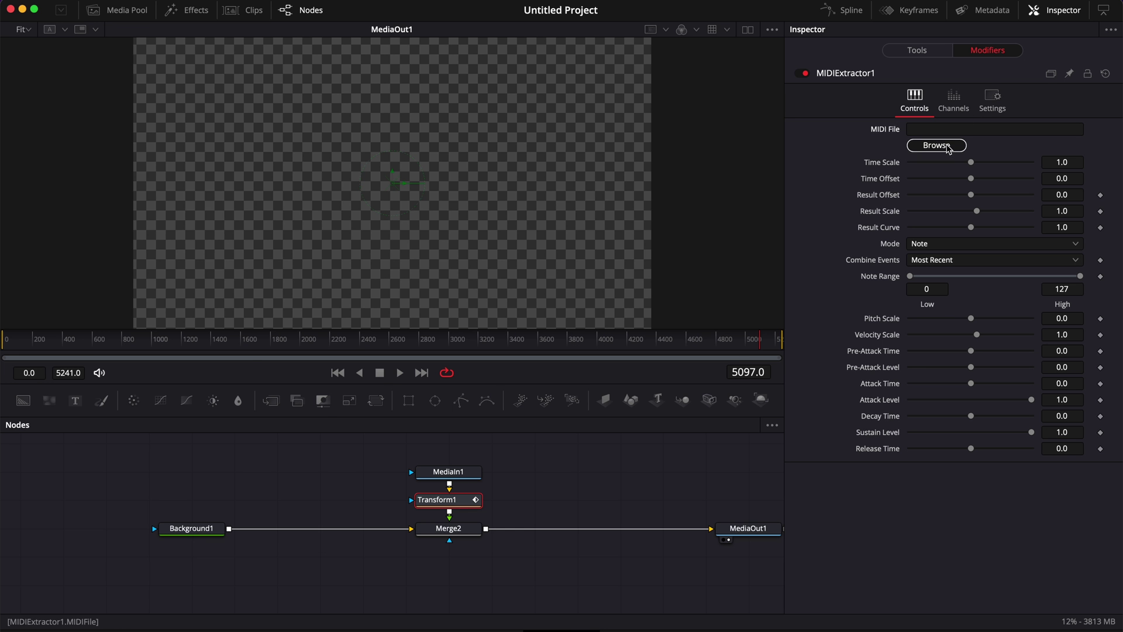
# - Load Audiio_Atomiks_Famous_Inst.mid into MIDIExtractor1 and scrub to preview the logo animation
pyautogui.click(950, 145)
pyautogui.click(953, 625)
pyautogui.moveTo(936, 585); pyautogui.dragTo(854, 485)
pyautogui.click(859, 486)
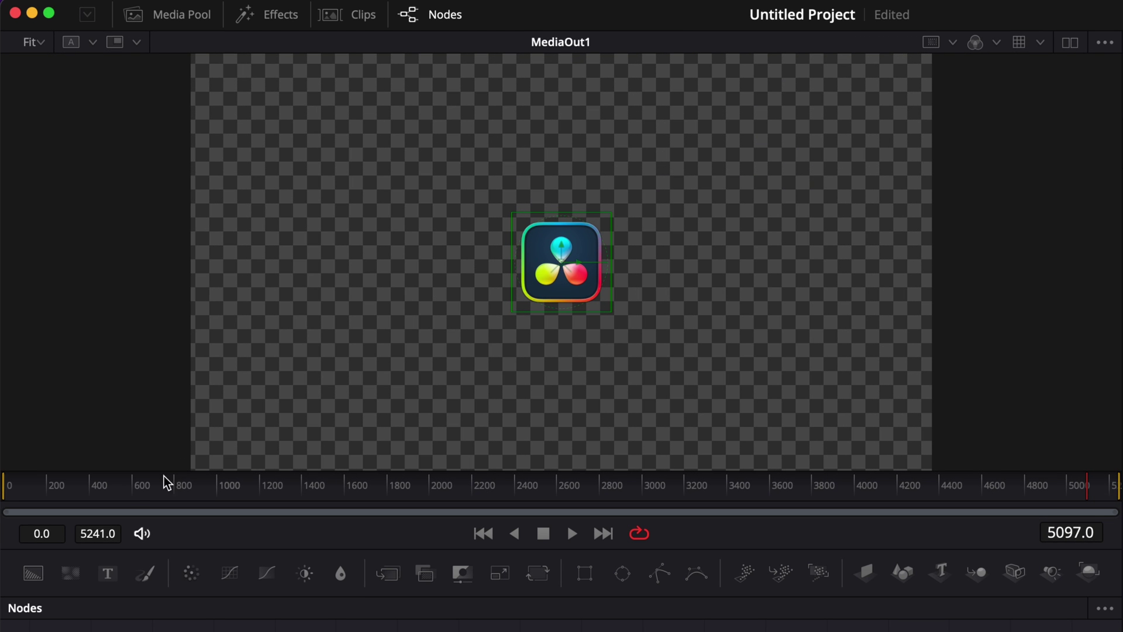
pyautogui.moveTo(166, 485); pyautogui.dragTo(763, 503)
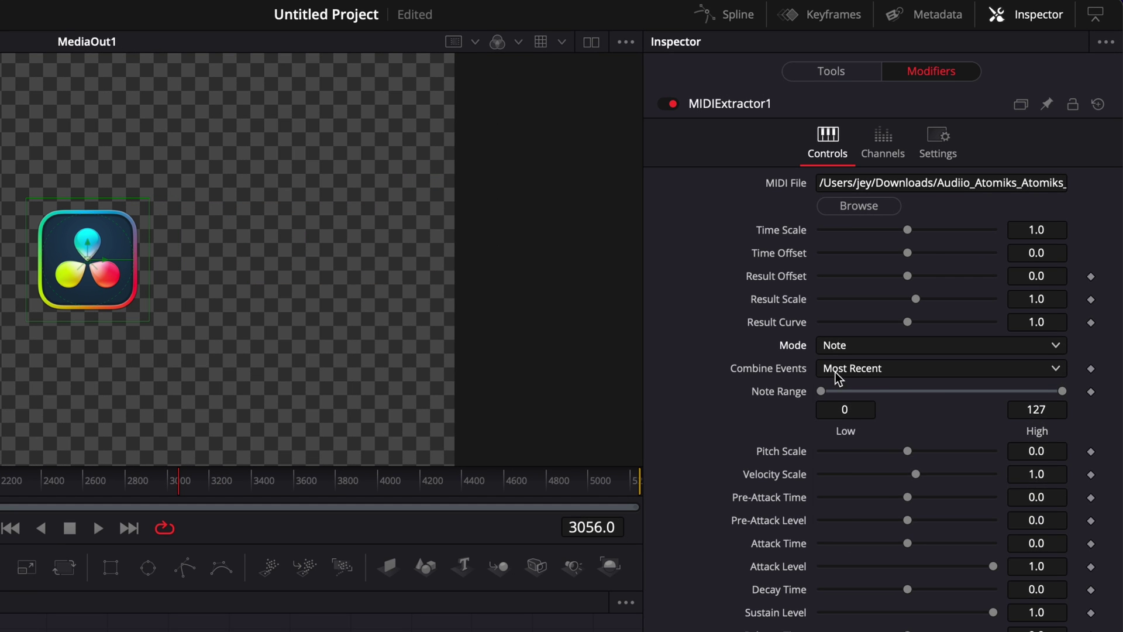
# - Set MIDIExtractor1's Combine Events to Sum and scrub to check the animation
pyautogui.click(919, 263)
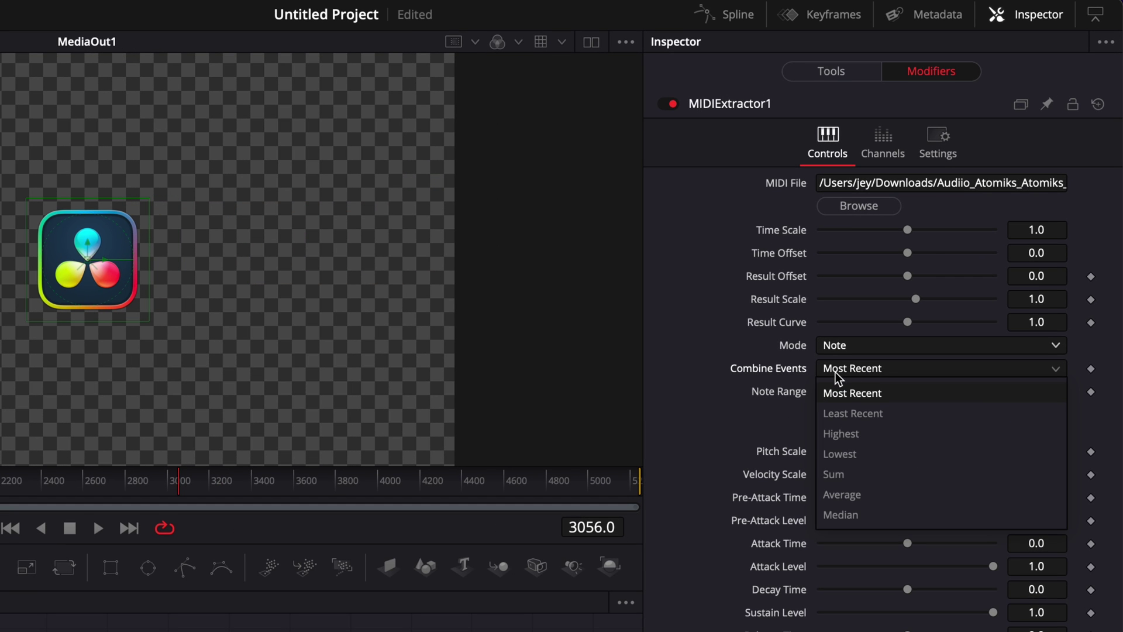
pyautogui.click(837, 475)
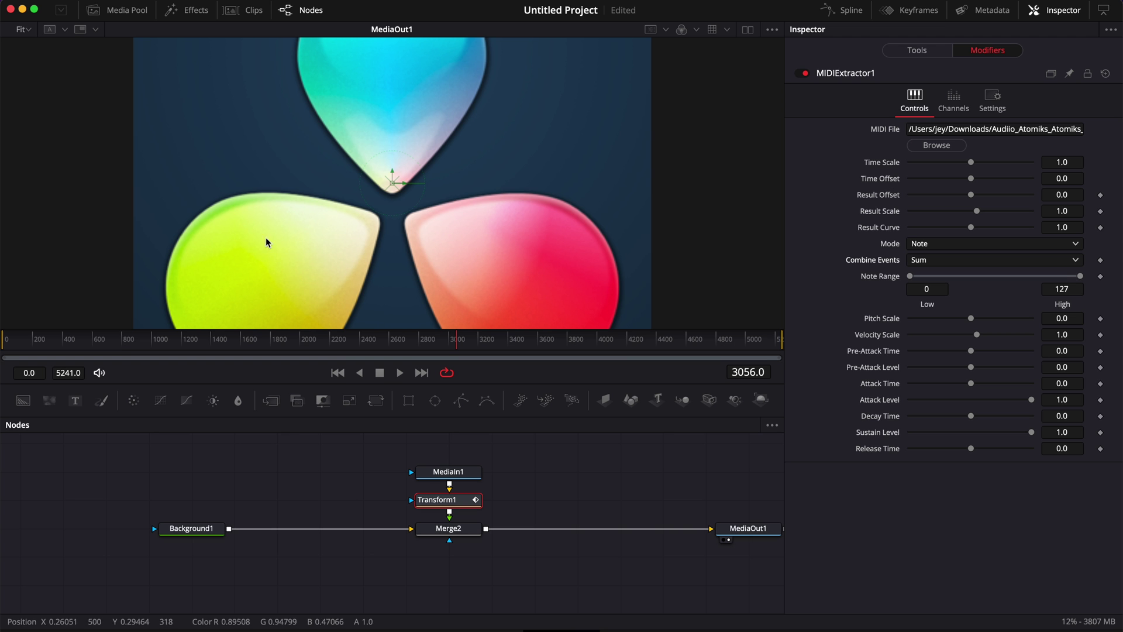
pyautogui.moveTo(345, 350); pyautogui.dragTo(466, 372)
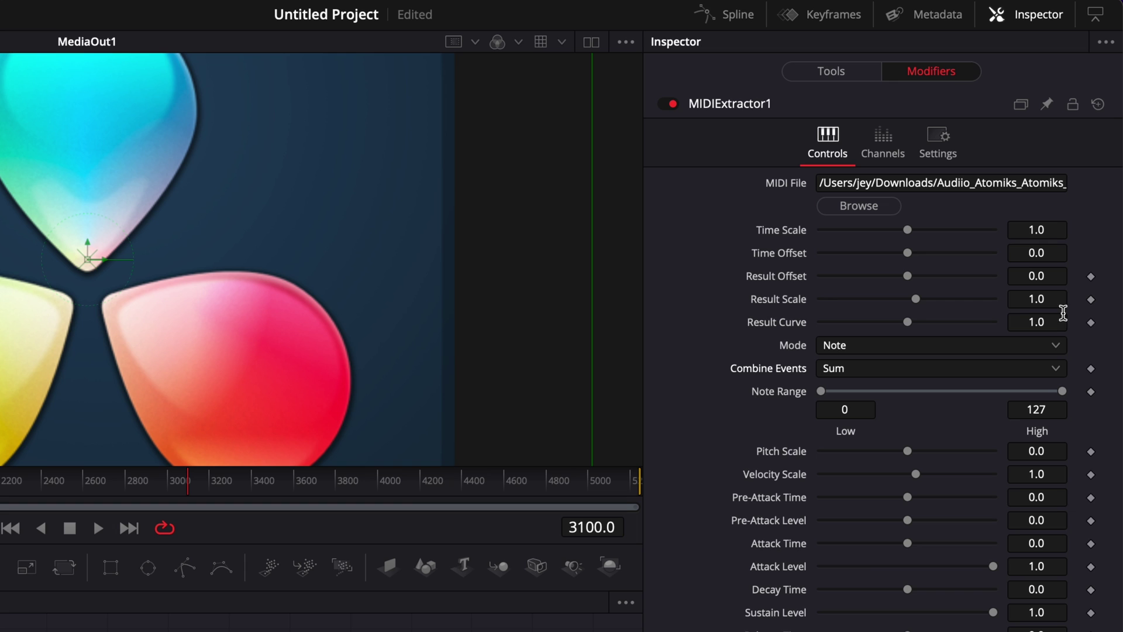
# - Enter a Result Scale of 0.1 and scrub through the comp to review the smaller pulsing
pyautogui.click(1052, 301)
pyautogui.doubleClick(1056, 299)
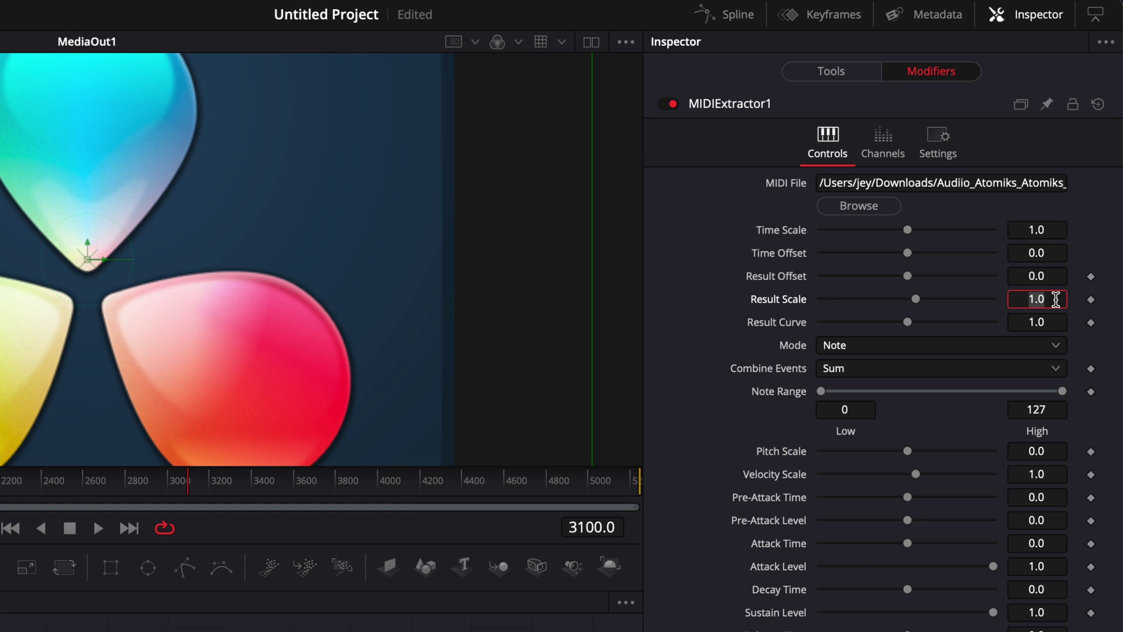
pyautogui.write('0.1')
pyautogui.press('Return')
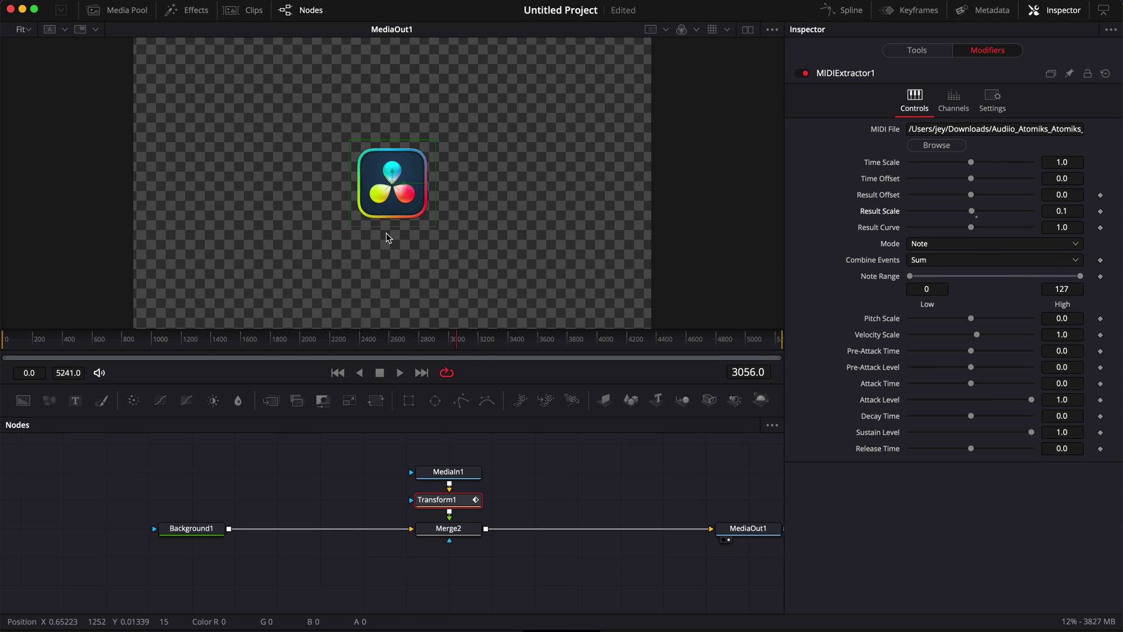
pyautogui.click(265, 346)
pyautogui.moveTo(311, 407); pyautogui.dragTo(572, 420)
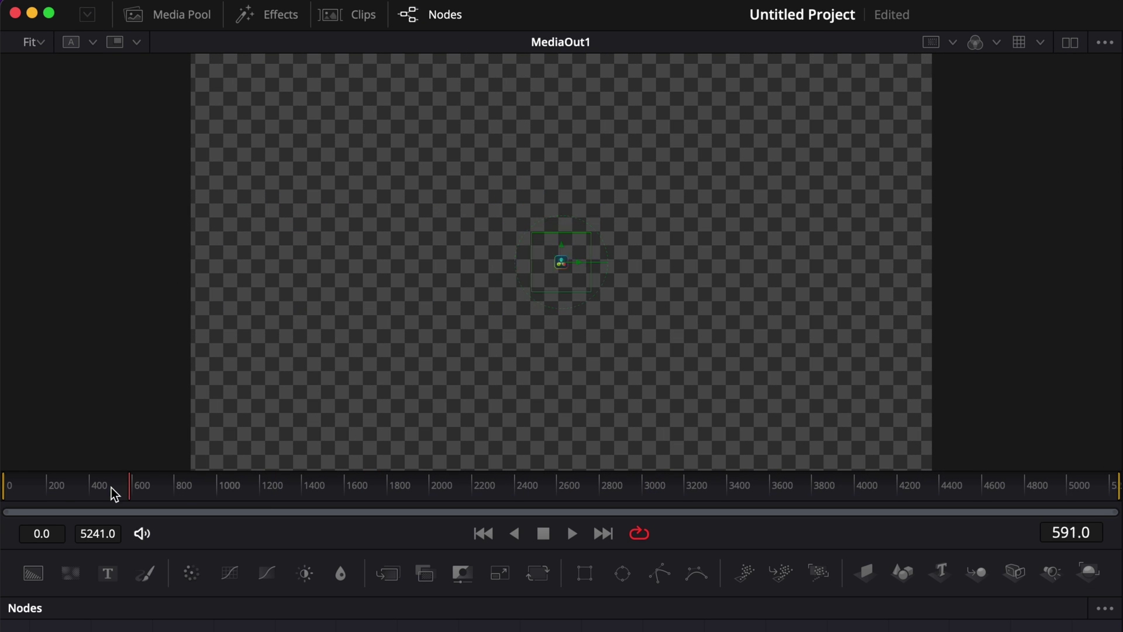
pyautogui.moveTo(702, 514); pyautogui.dragTo(960, 513)
pyautogui.moveTo(867, 502); pyautogui.dragTo(761, 499)
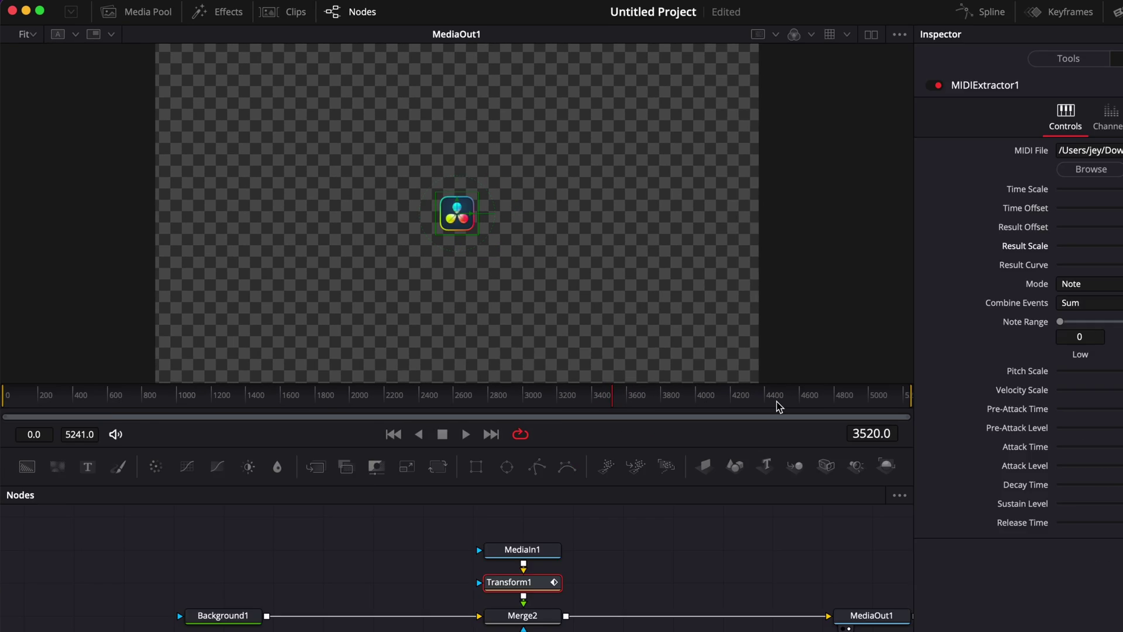
# - Re-edit Result Scale, preview a 0.2 value, then commit 0.1 and scrub again
pyautogui.click(1067, 207)
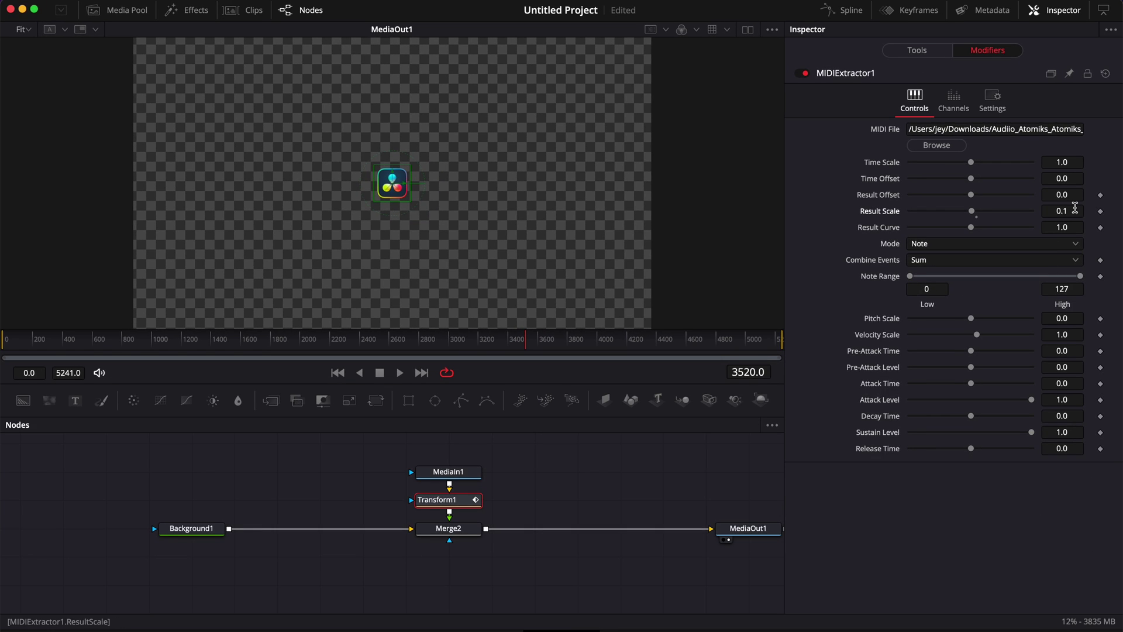
pyautogui.write('0.1')
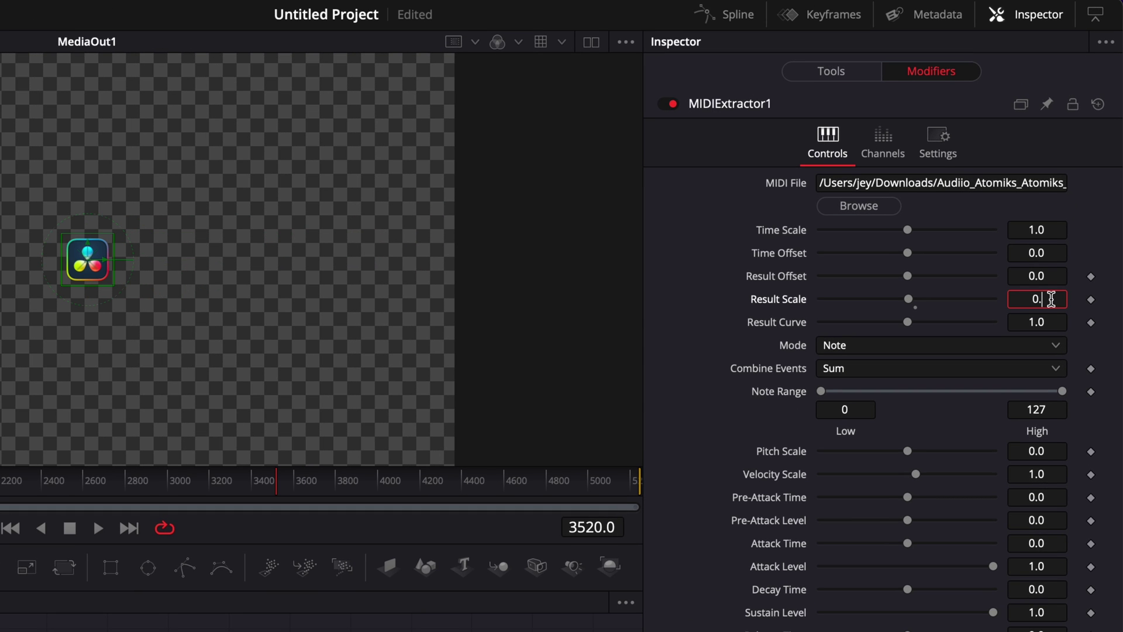
pyautogui.moveTo(276, 486); pyautogui.dragTo(458, 489)
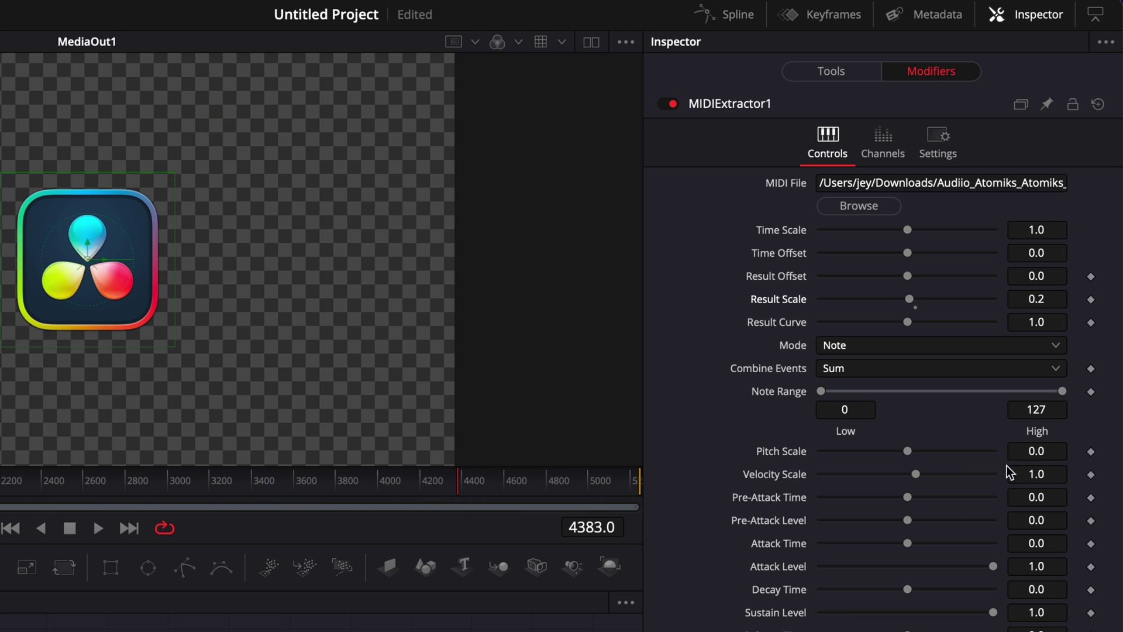
pyautogui.click(1049, 299)
pyautogui.press('Return')
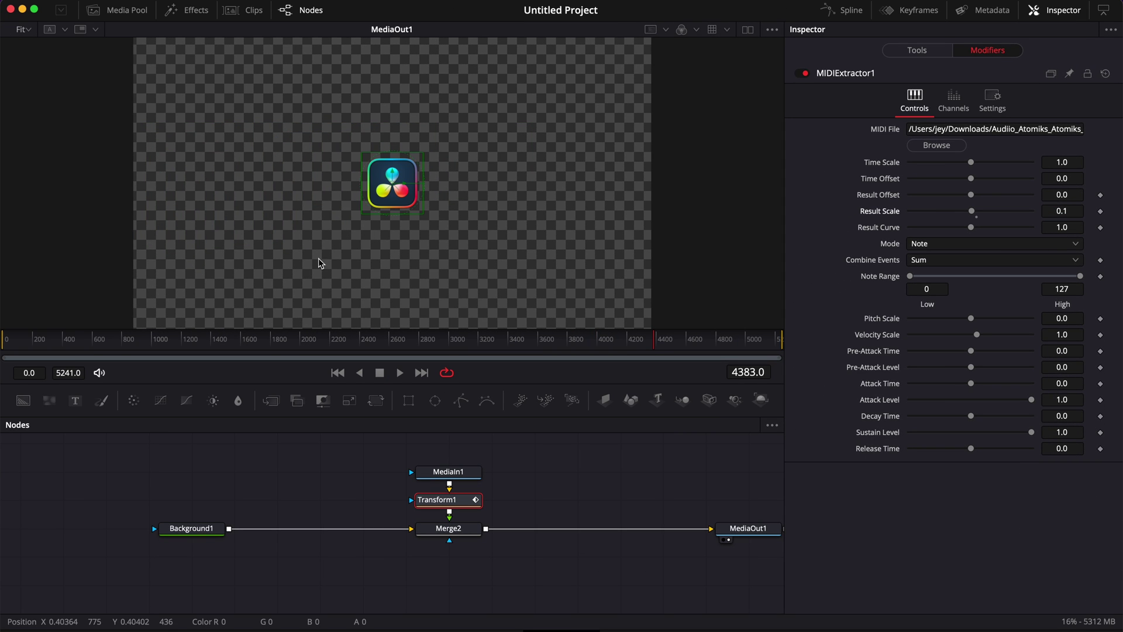
pyautogui.moveTo(294, 338); pyautogui.dragTo(124, 343)
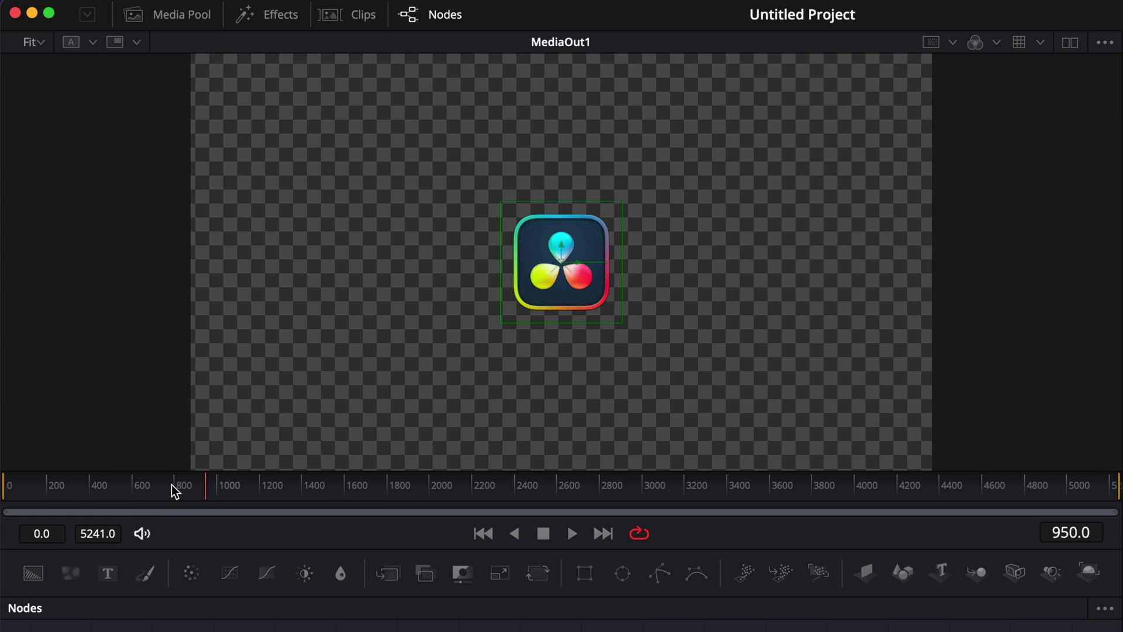
pyautogui.moveTo(175, 491); pyautogui.dragTo(554, 519)
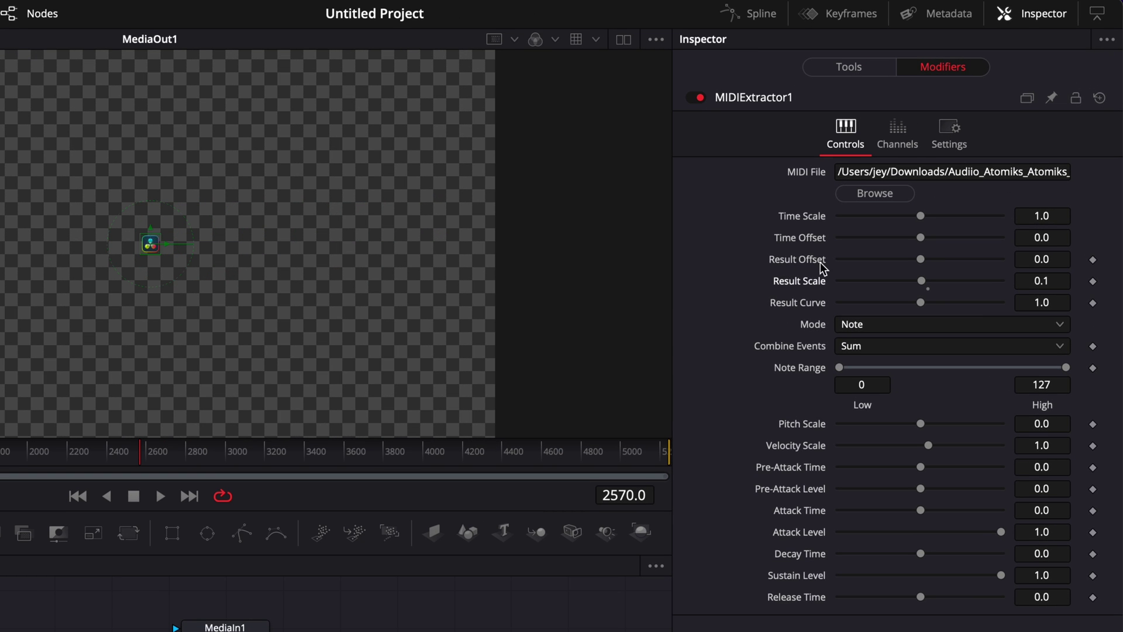
# - Raise MIDIExtractor1's Result Offset to 1.0 and play back to check the logo size
pyautogui.moveTo(920, 259); pyautogui.dragTo(927, 262)
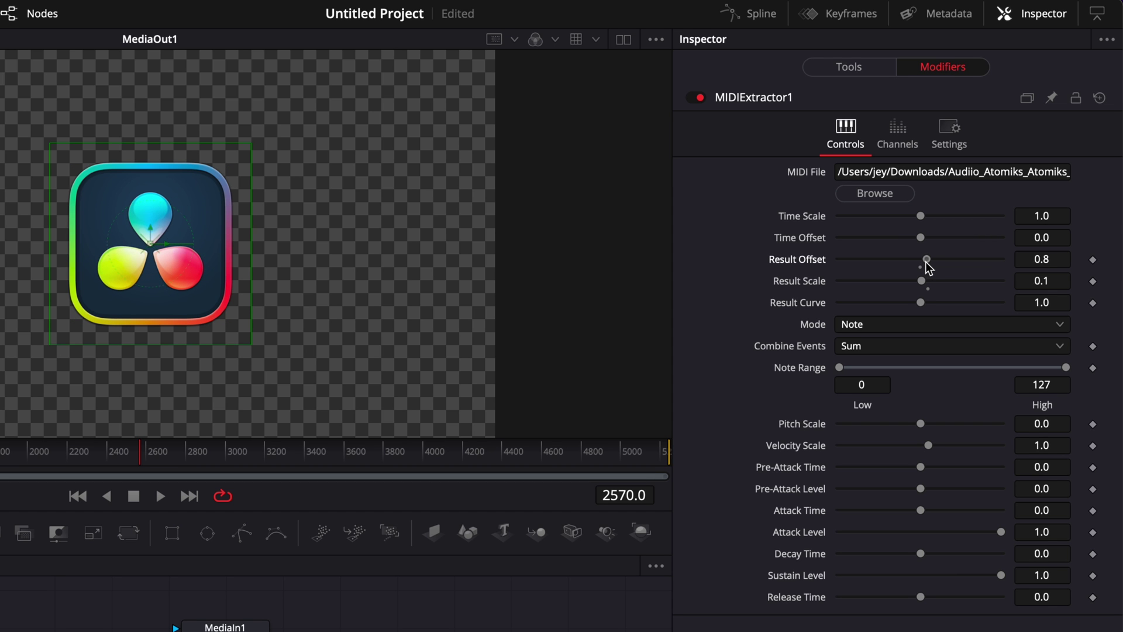
pyautogui.moveTo(87, 446); pyautogui.dragTo(474, 455)
pyautogui.click(1060, 257)
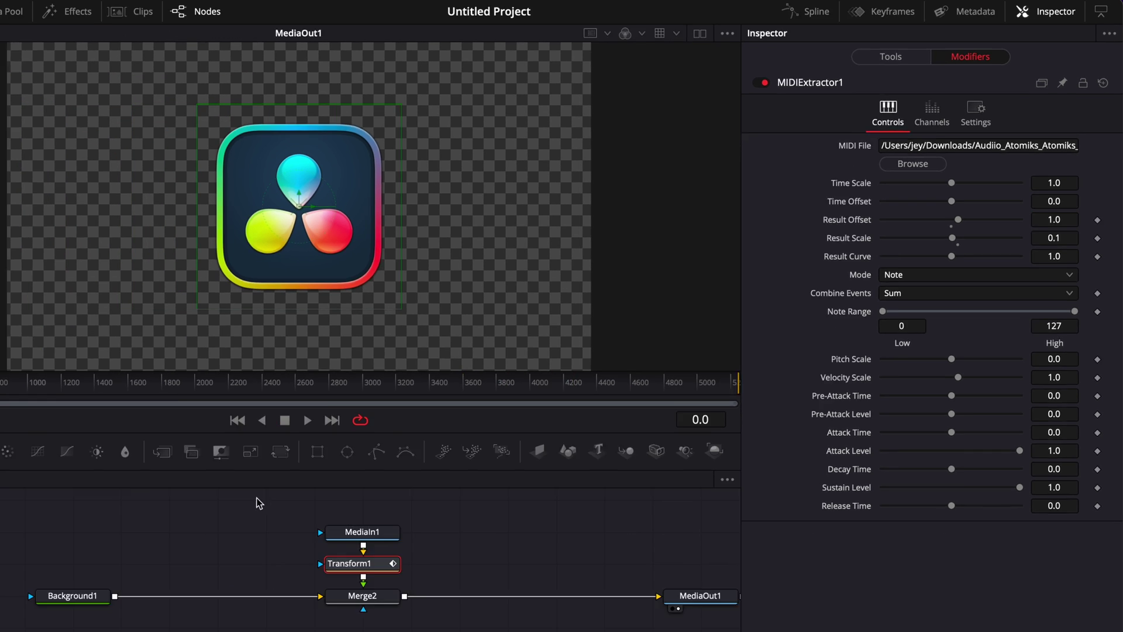
pyautogui.press('space')
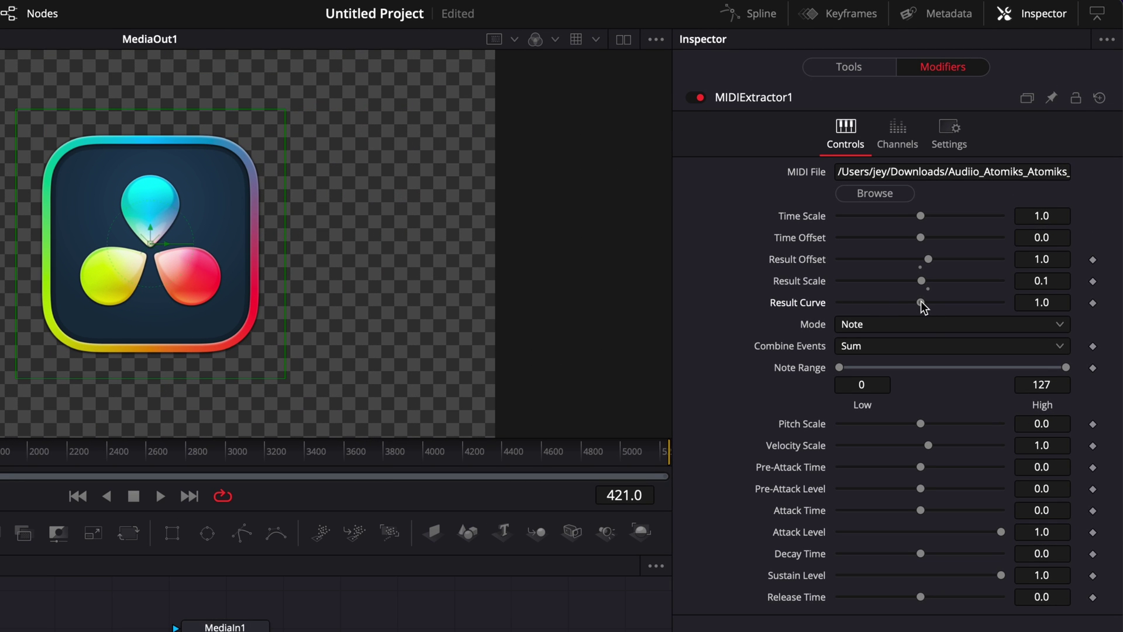
# - Try Result Curve values of about 0.646, 10.0 and 1.29 while watching playback
pyautogui.moveTo(921, 301); pyautogui.dragTo(817, 303)
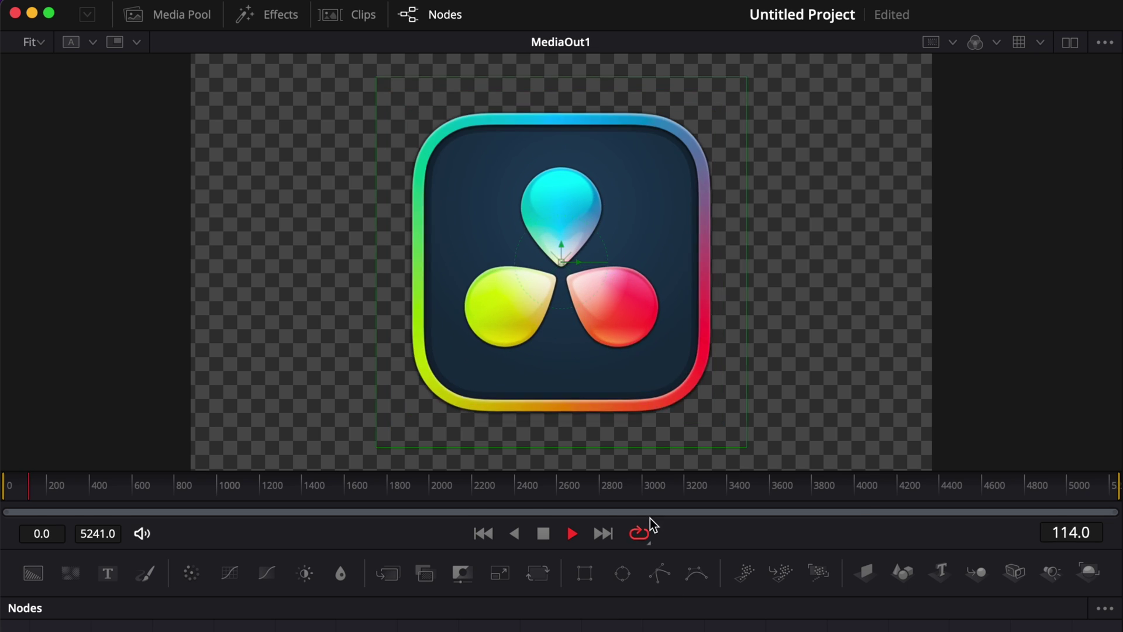
pyautogui.press('space')
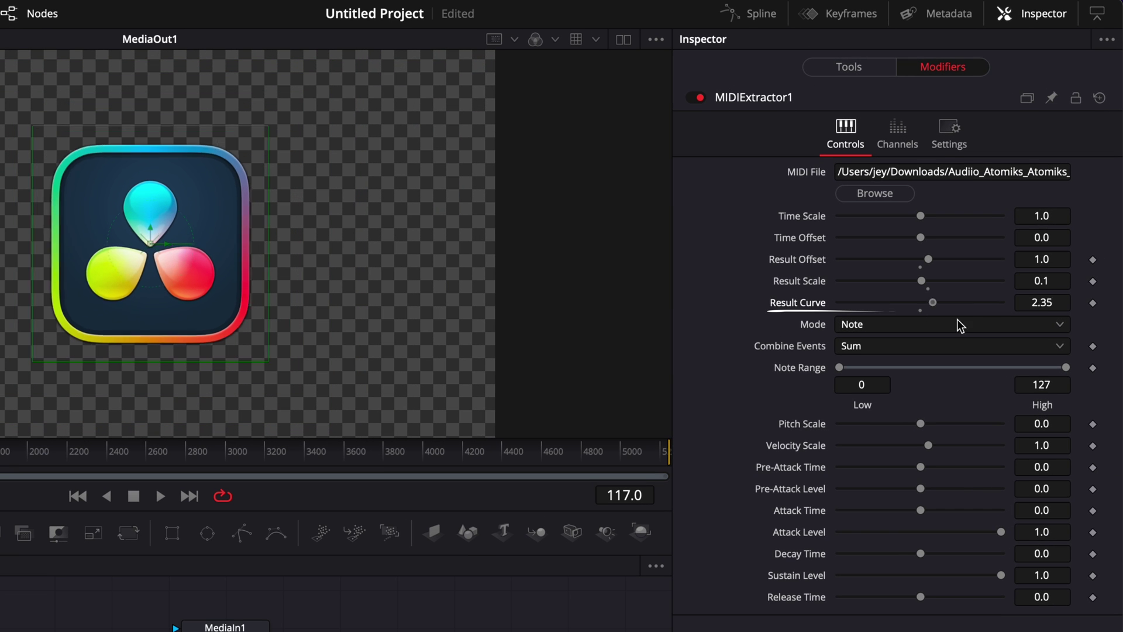
pyautogui.moveTo(957, 324); pyautogui.dragTo(1054, 331)
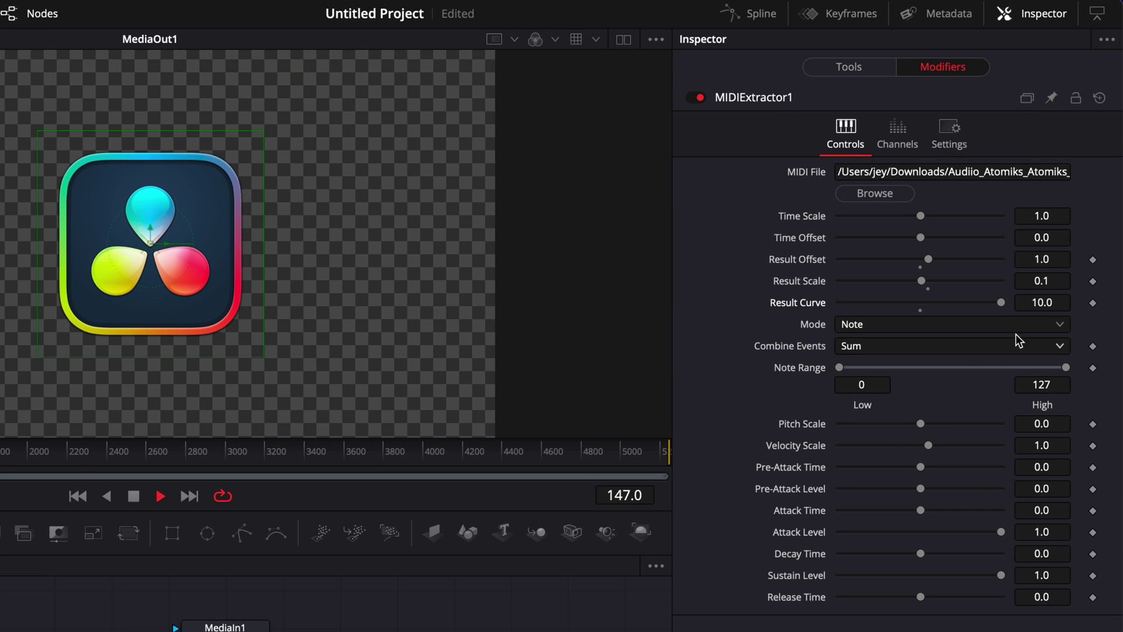
pyautogui.moveTo(1001, 301); pyautogui.dragTo(905, 310)
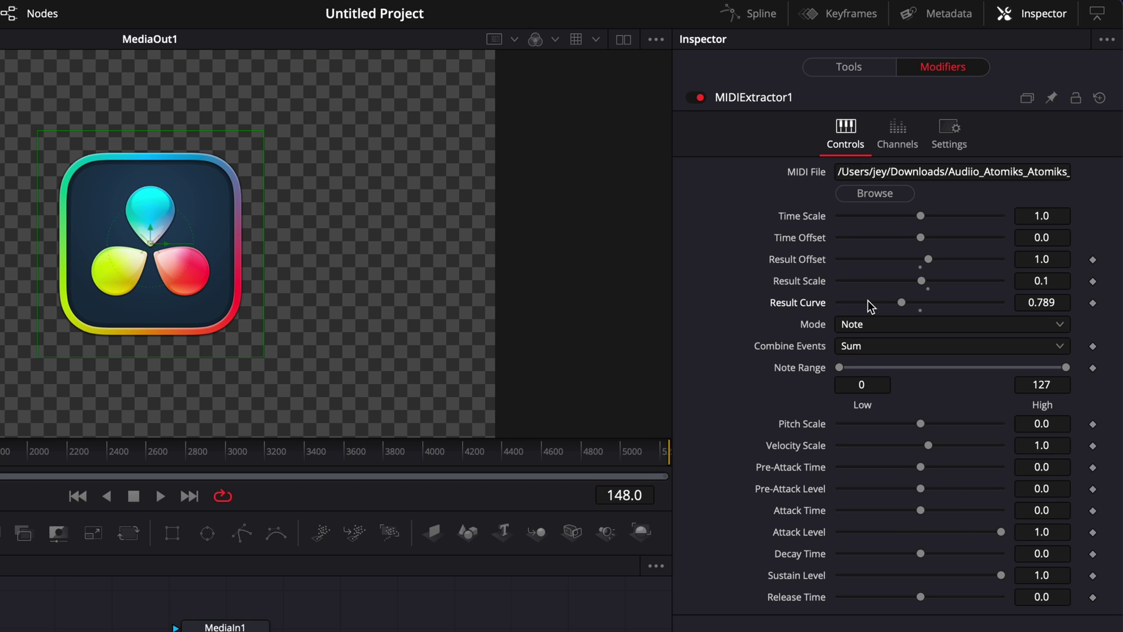
# - Set the Result Curve to 2.0 and play the comp to watch the logo pulse
pyautogui.click(1057, 301)
pyautogui.write('2')
pyautogui.press('Tab')
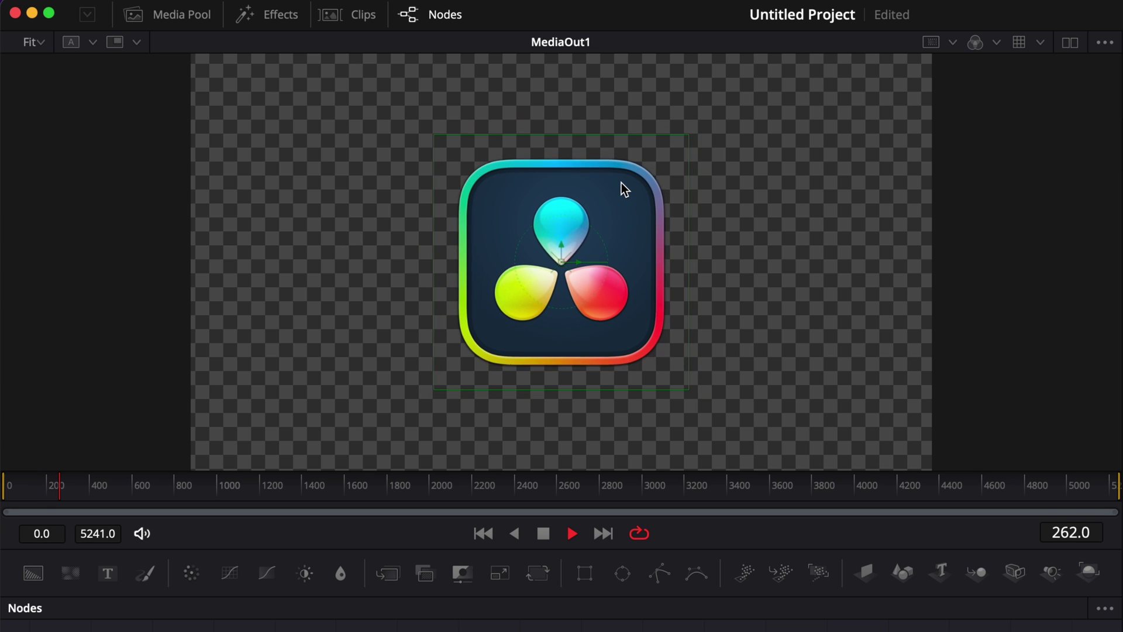
pyautogui.press('space')
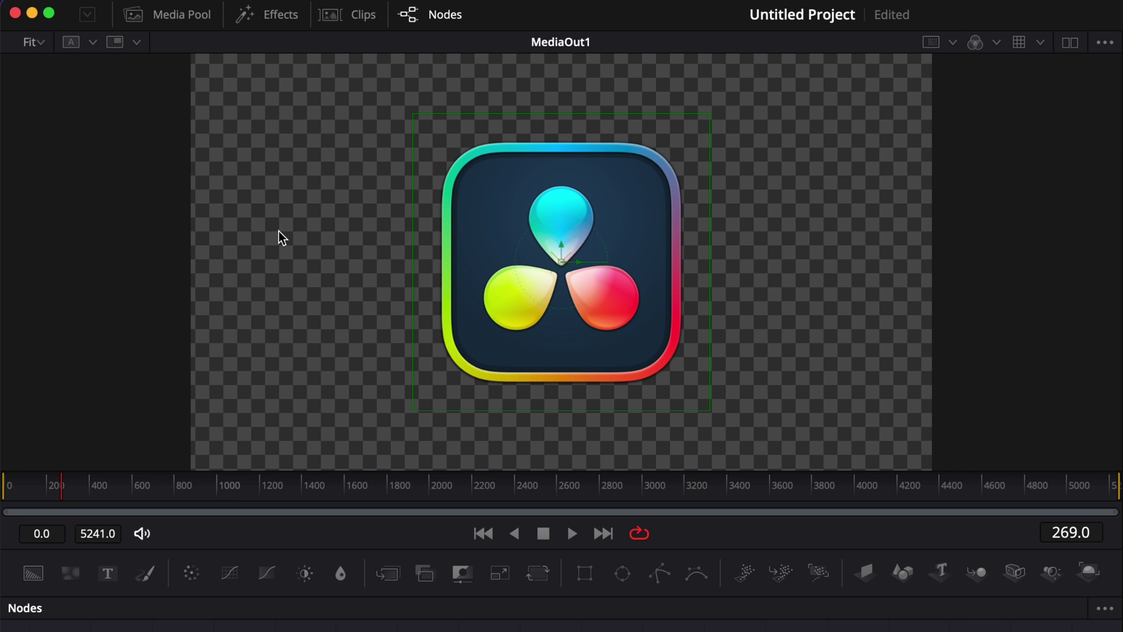
pyautogui.press('space')
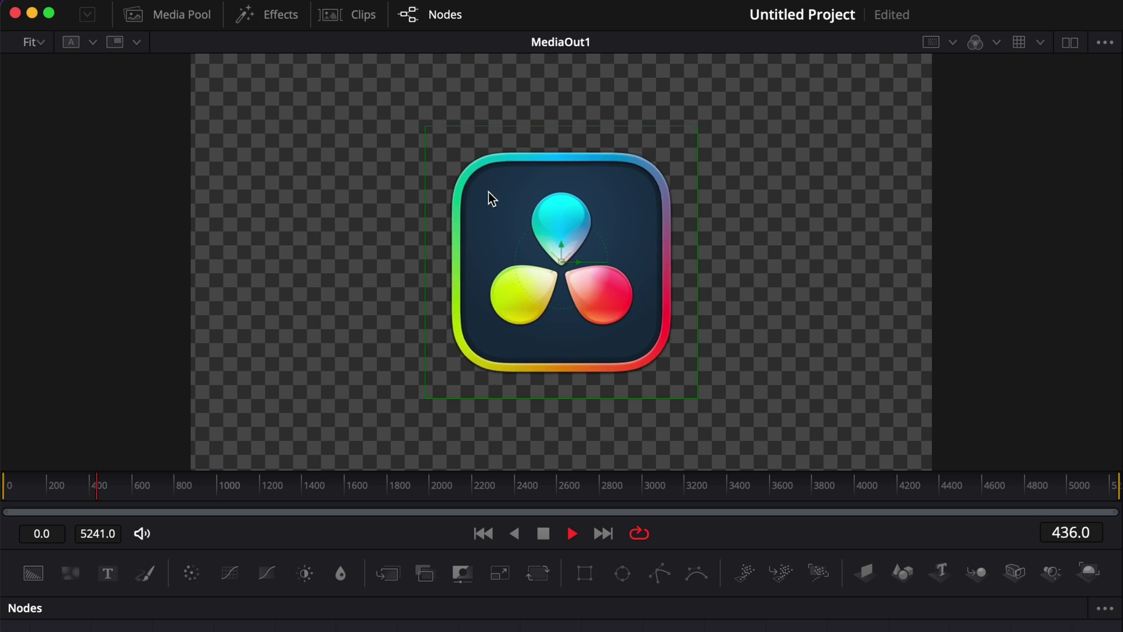
# - Enable Motion Blur on Transform1 at Quality 10, then play the composition from the start to preview
pyautogui.press('space')
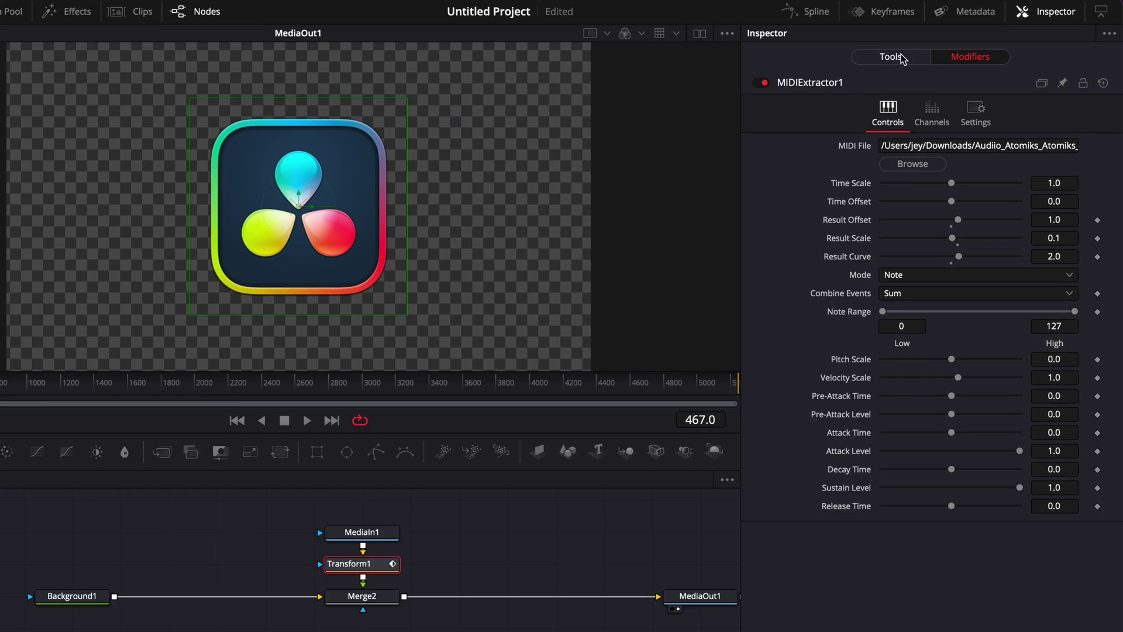
pyautogui.click(927, 51)
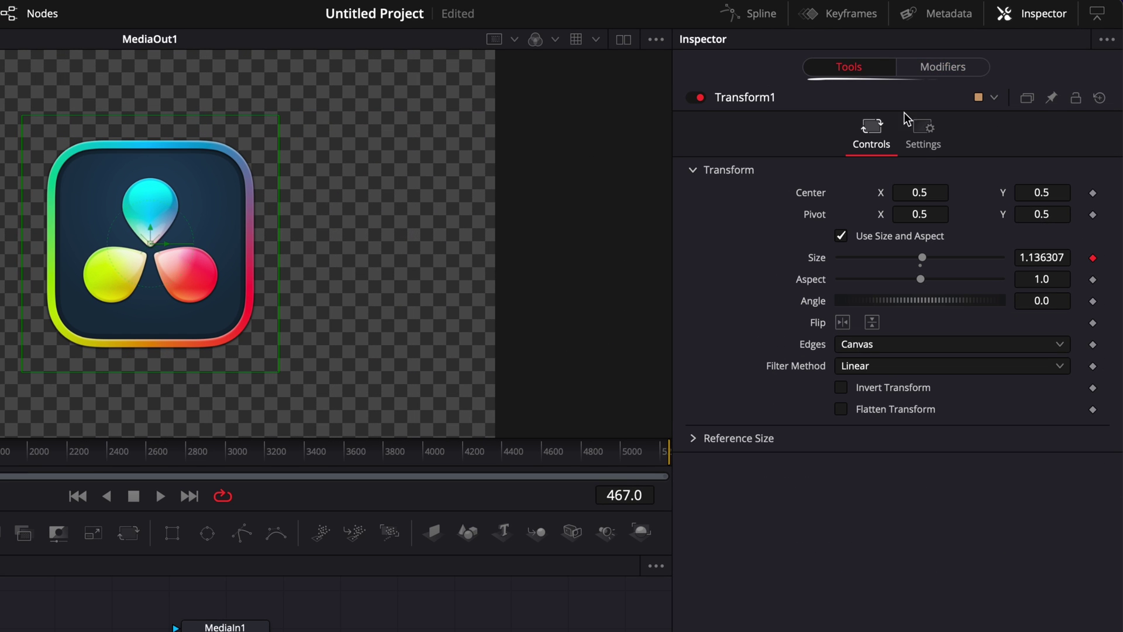
pyautogui.click(920, 133)
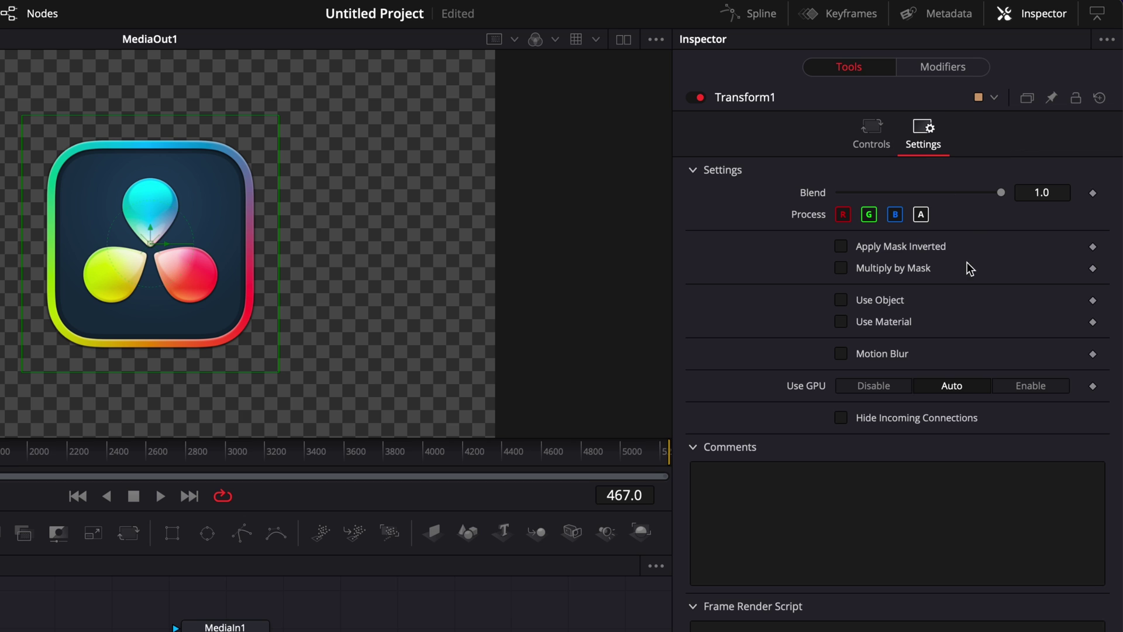
pyautogui.click(840, 355)
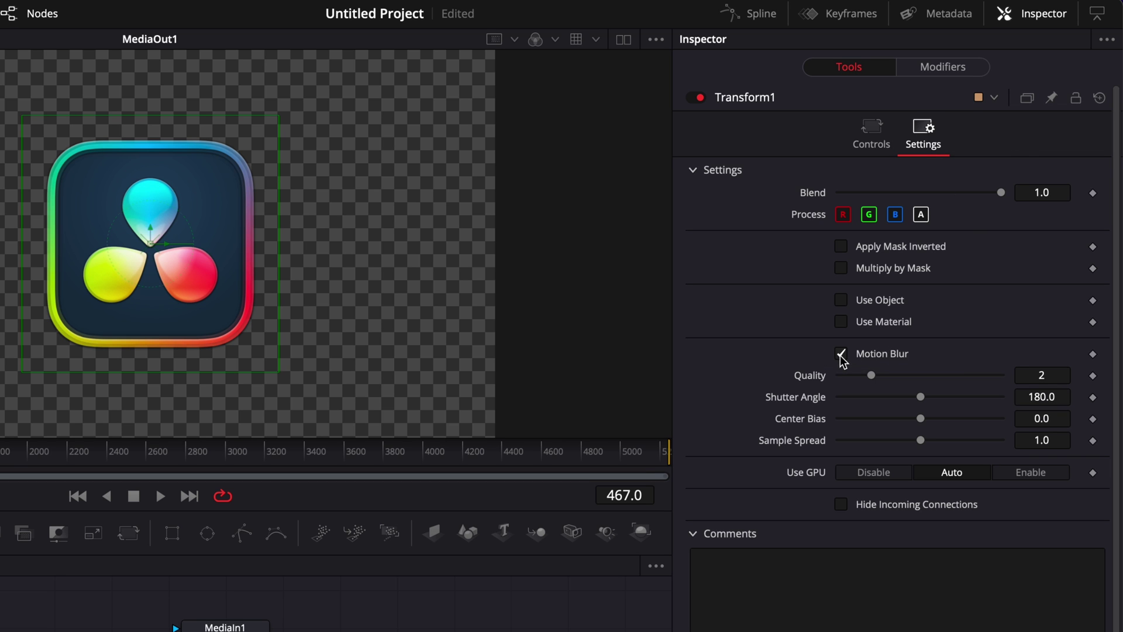
pyautogui.moveTo(867, 373); pyautogui.dragTo(1094, 400)
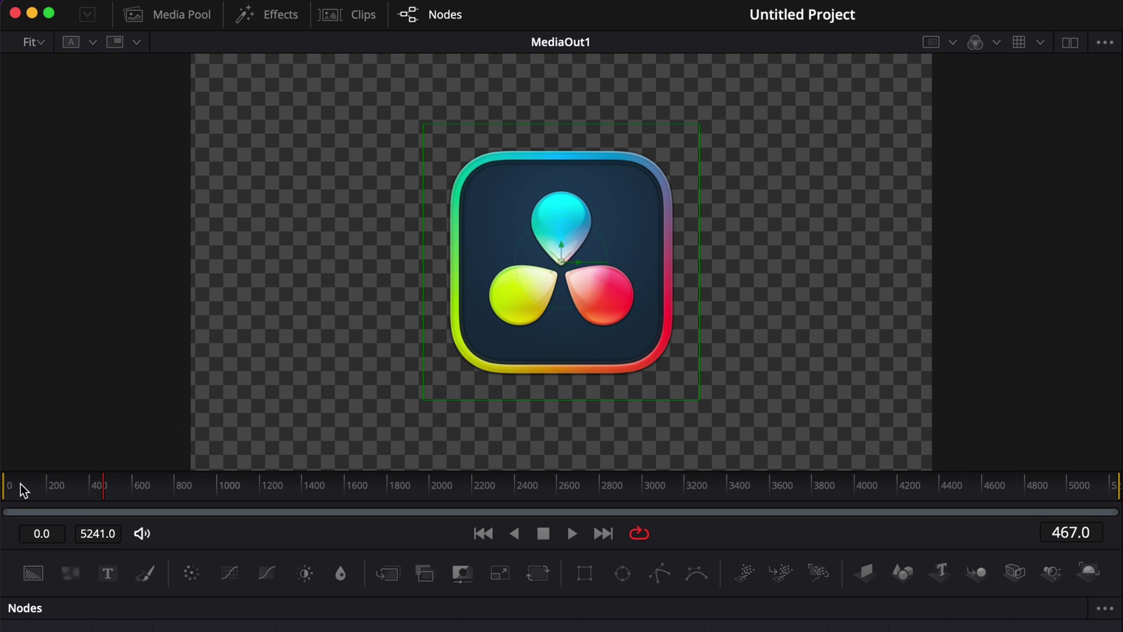
pyautogui.click(14, 342)
pyautogui.press('space')
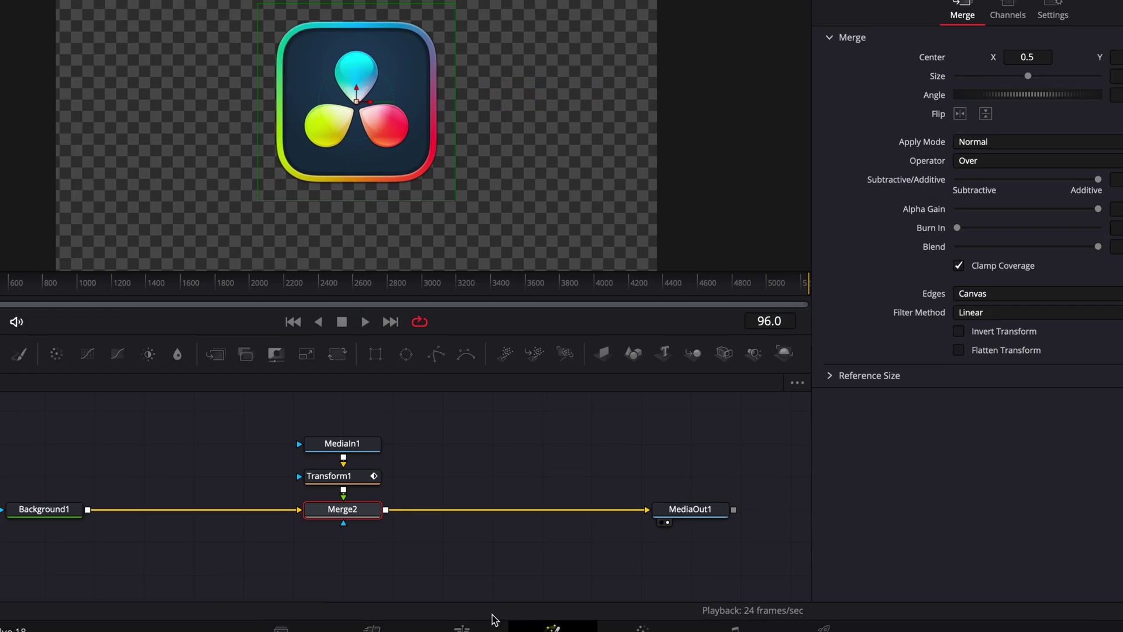
# - Return to the Edit page and play Timeline 1 from the start
pyautogui.click(491, 620)
pyautogui.click(464, 240)
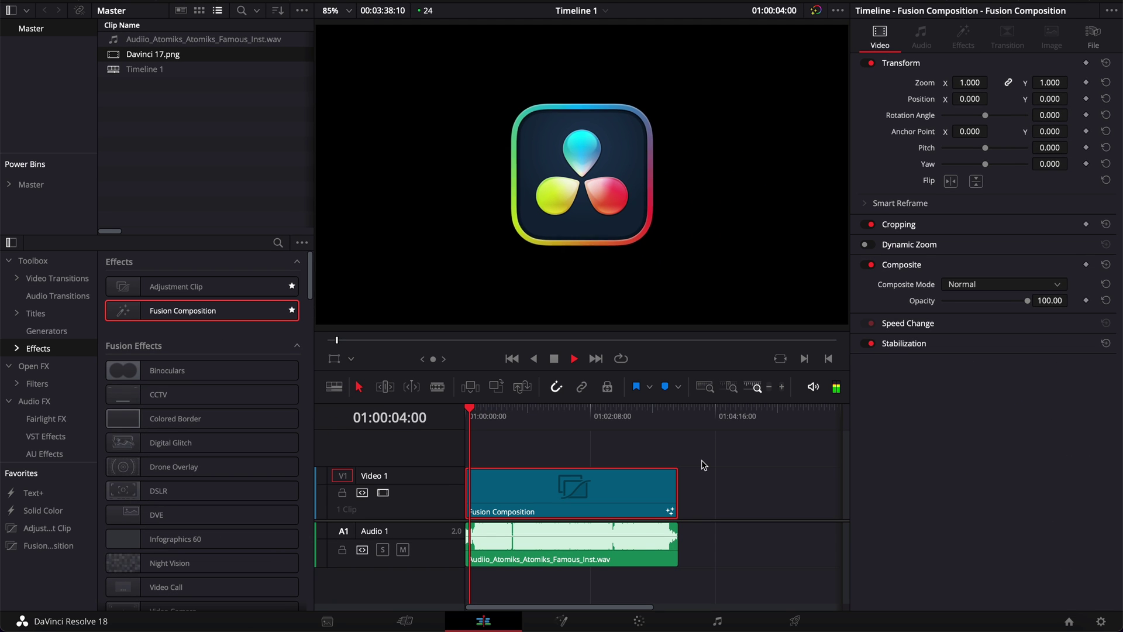
pyautogui.press('space')
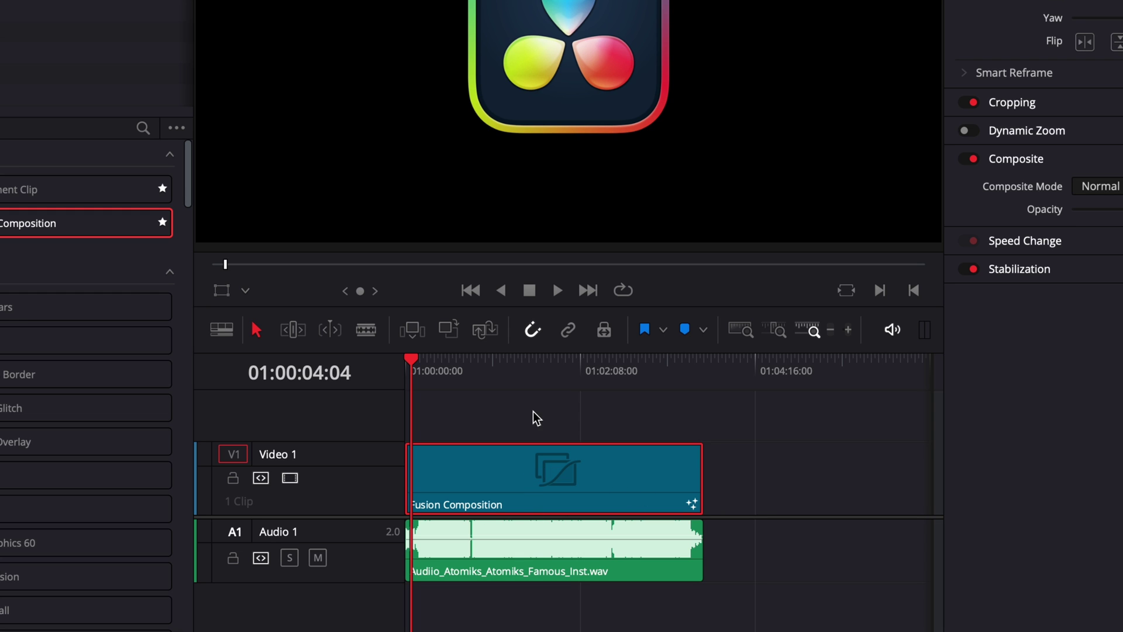
# - Zoom in on the music's end and extend the Fusion Composition clip past the audio
pyautogui.click(678, 365)
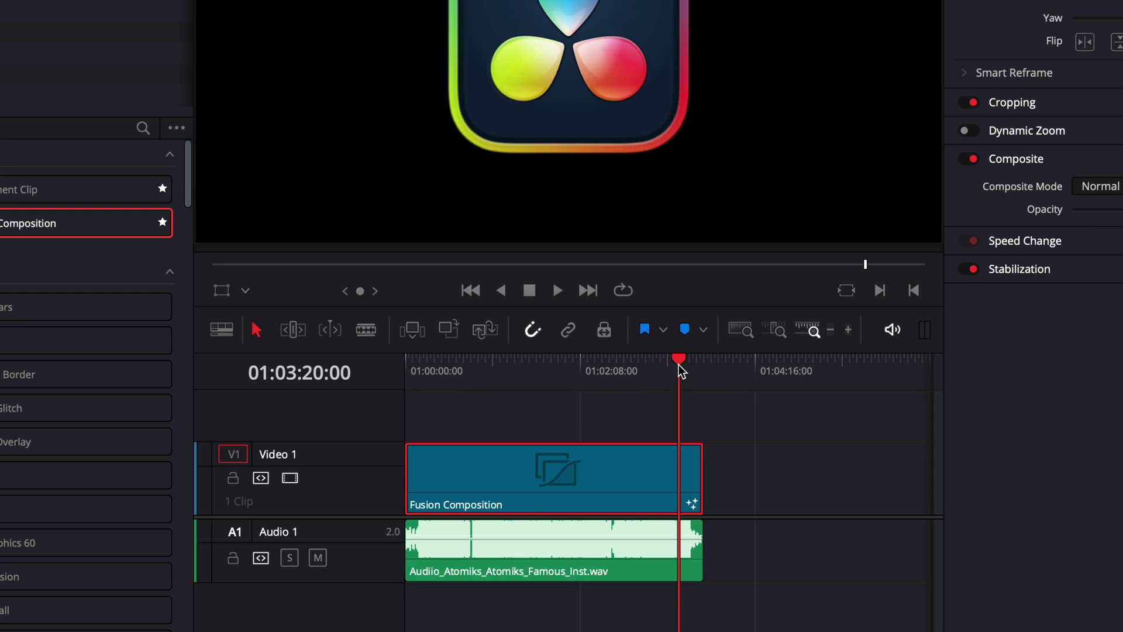
pyautogui.hotkey('ctrl', '=')
pyautogui.hotkey('ctrl', '=')
pyautogui.hotkey('ctrl', '=')
pyautogui.hotkey('ctrl', '=')
pyautogui.hscroll(6, 678, 370)
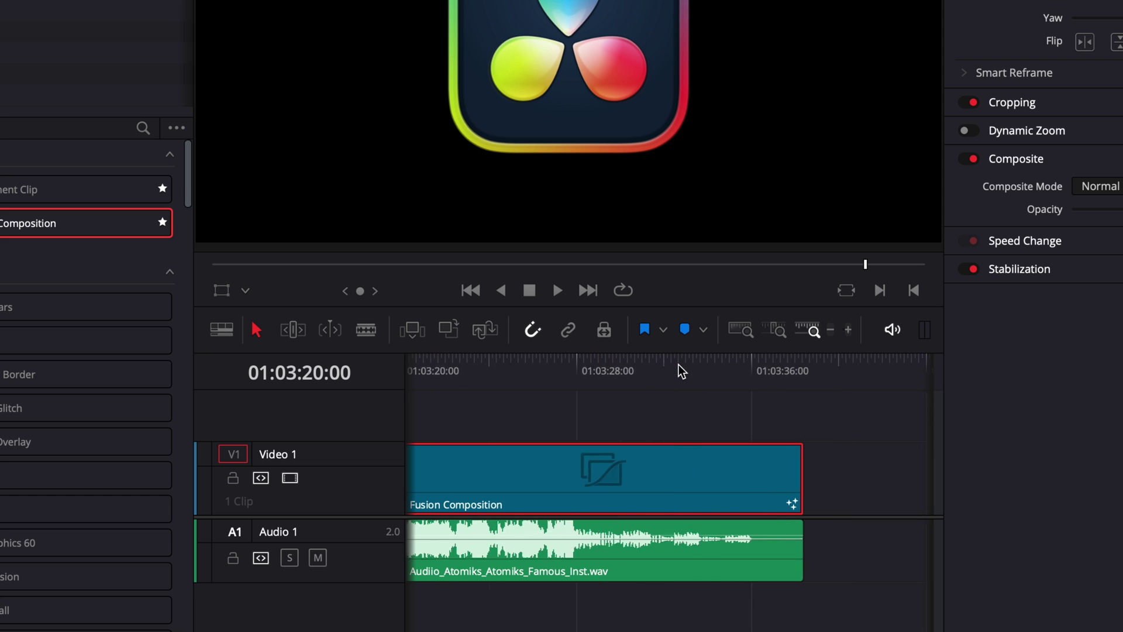
pyautogui.moveTo(605, 370); pyautogui.dragTo(683, 369)
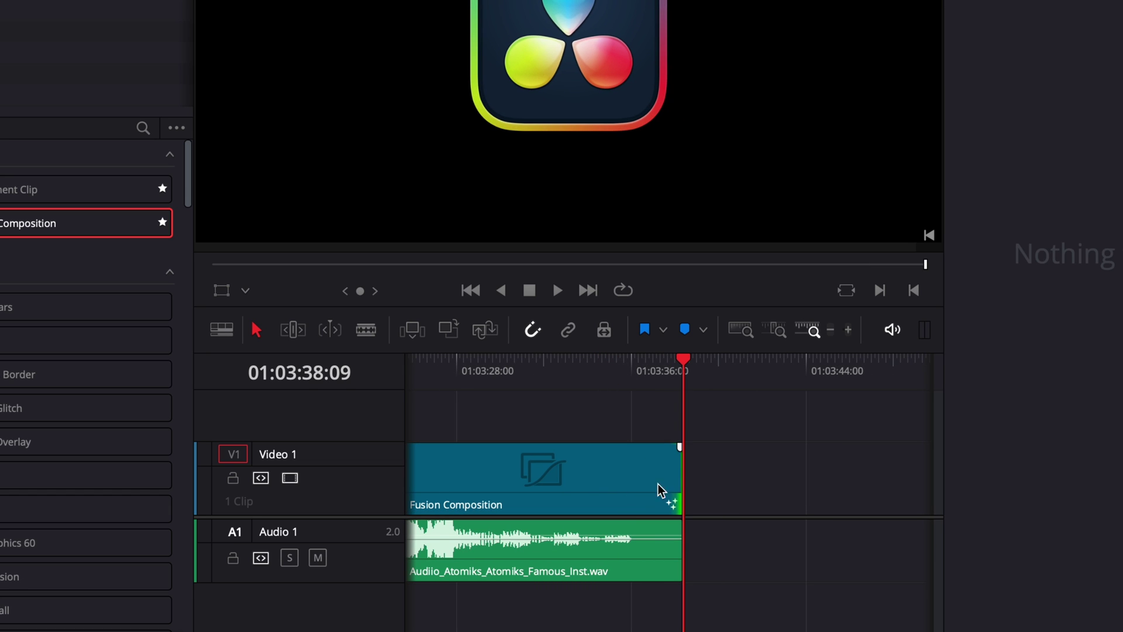
pyautogui.moveTo(676, 474); pyautogui.dragTo(877, 476)
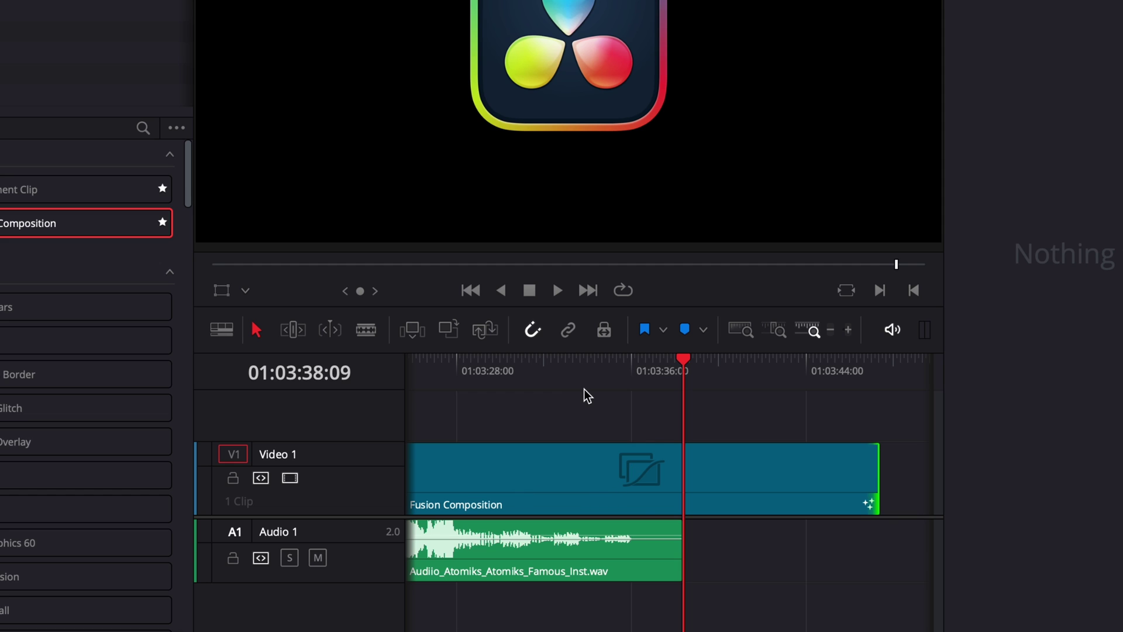
pyautogui.moveTo(574, 370); pyautogui.dragTo(711, 394)
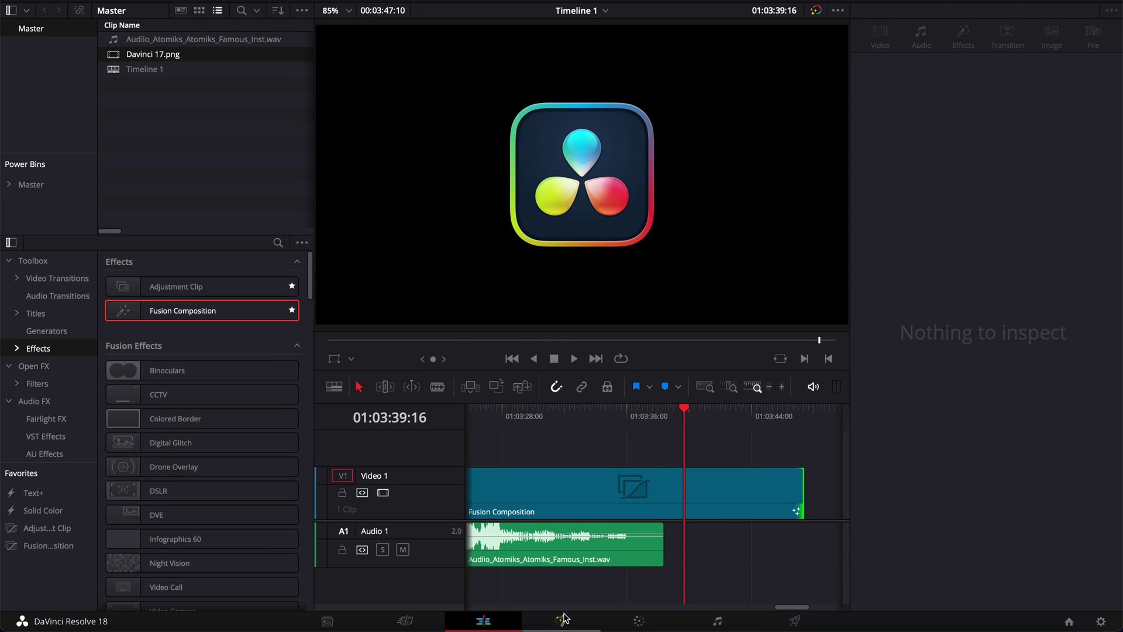
# - Select Transform1 on the Fusion page and show its MIDIExtractor1 modifier settings while checking playback
pyautogui.click(562, 621)
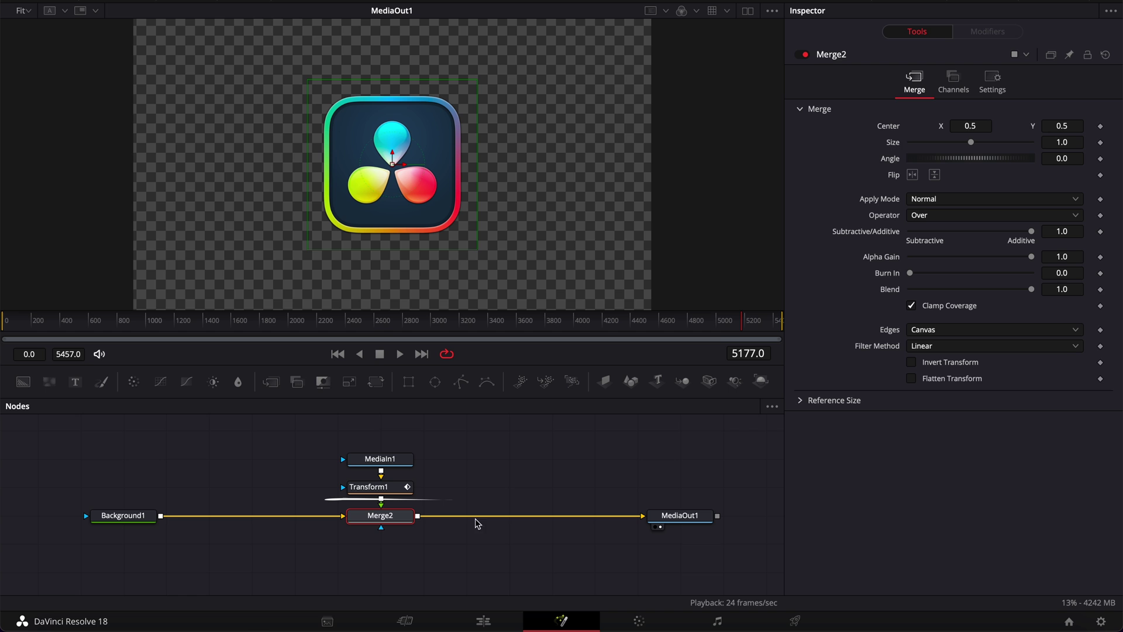
pyautogui.click(377, 487)
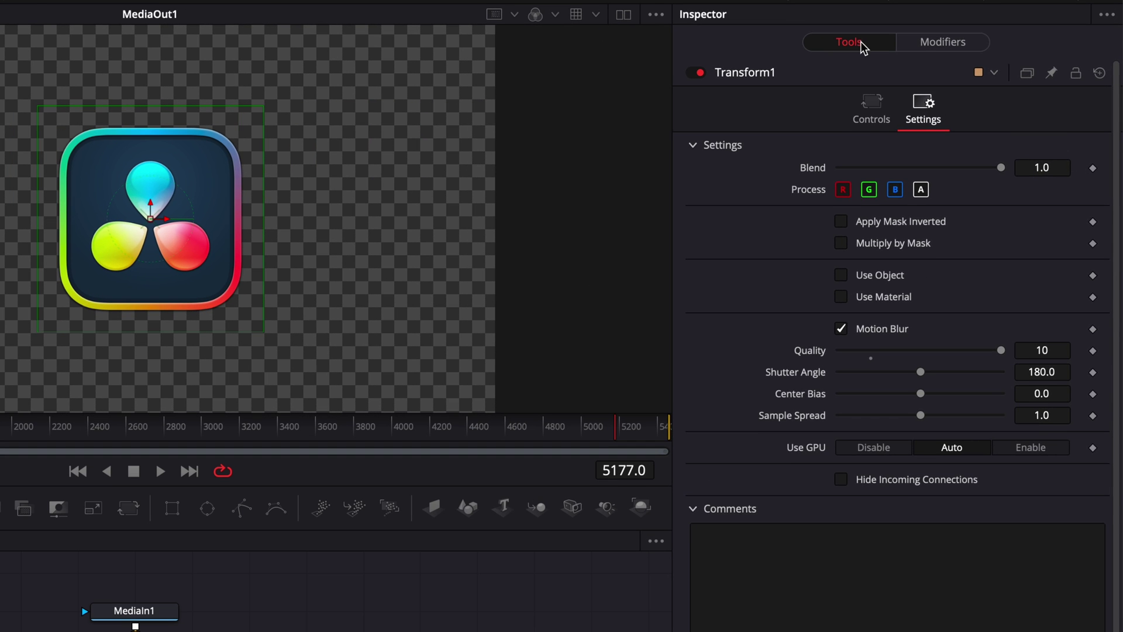
pyautogui.click(934, 53)
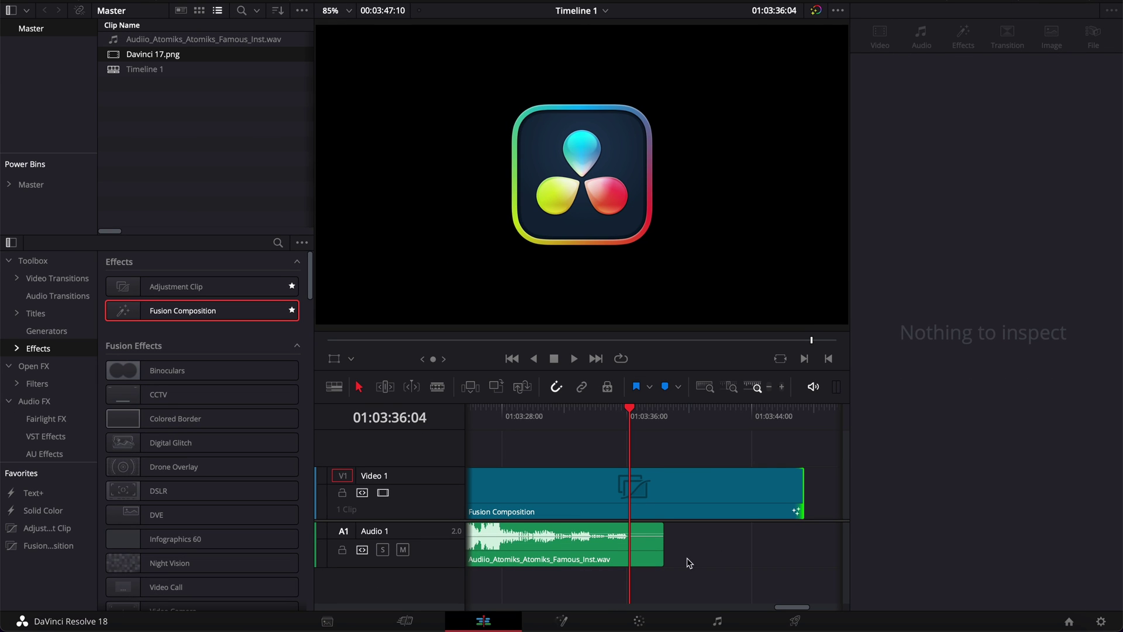
pyautogui.press('space')
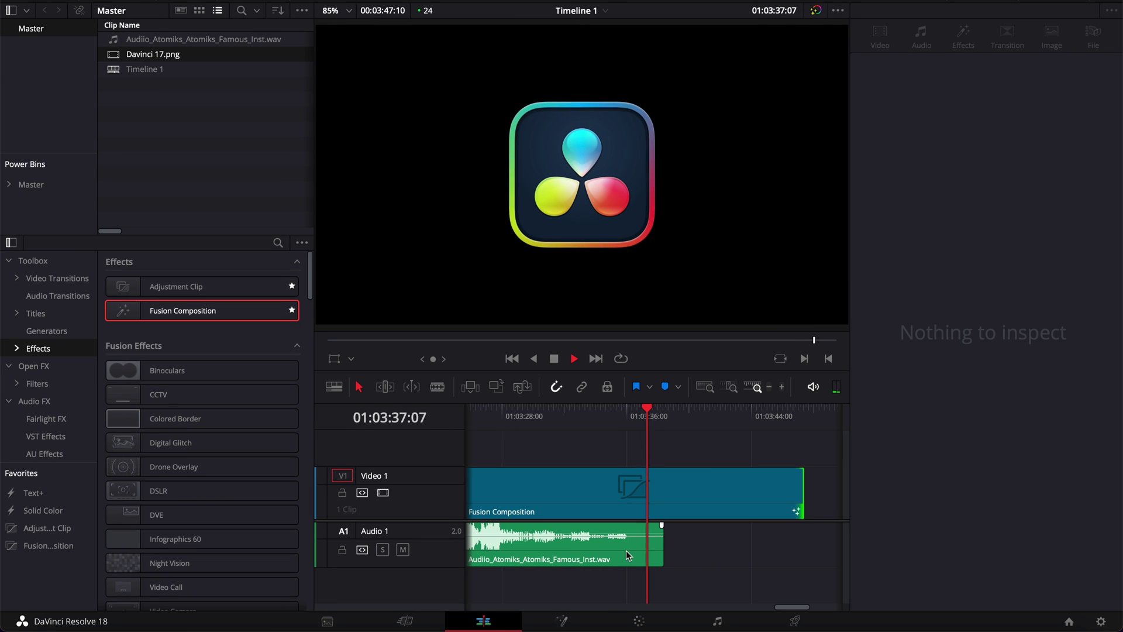
pyautogui.press('space')
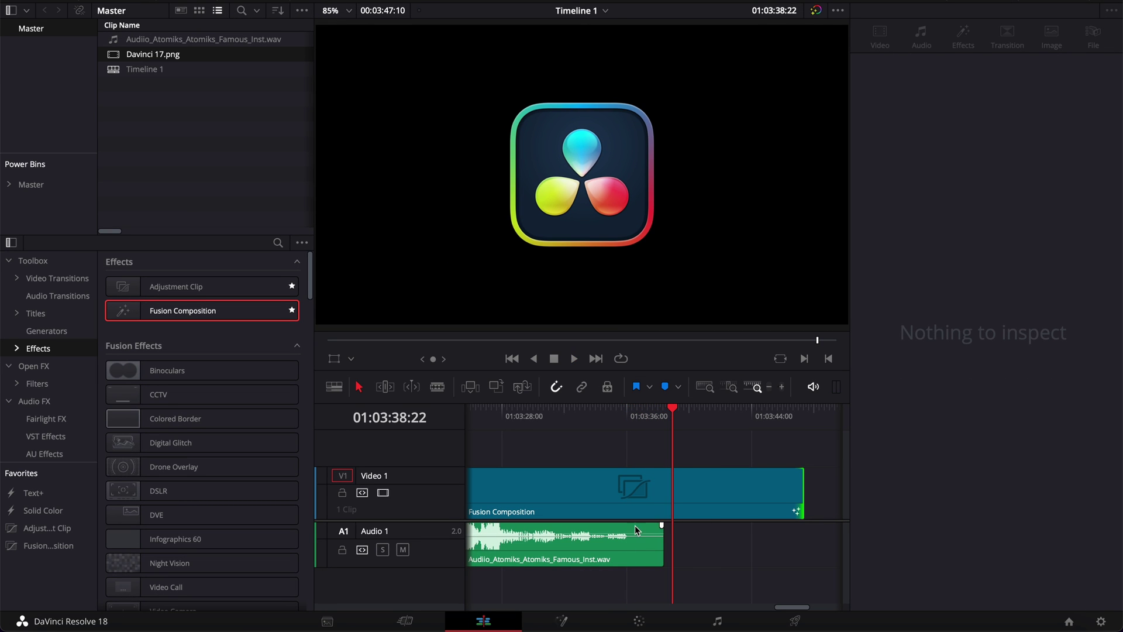
# - Nudge MIDIExtractor1's Time Scale to 1.018 and play the ending on the Edit page
pyautogui.click(597, 623)
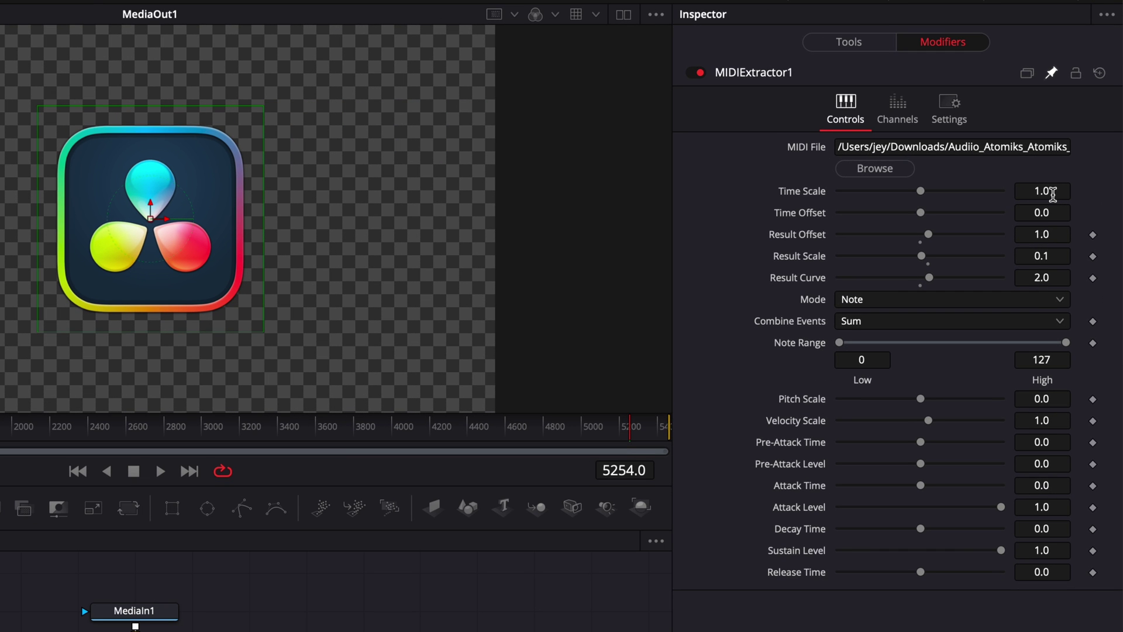
pyautogui.moveTo(1052, 191); pyautogui.dragTo(1055, 192)
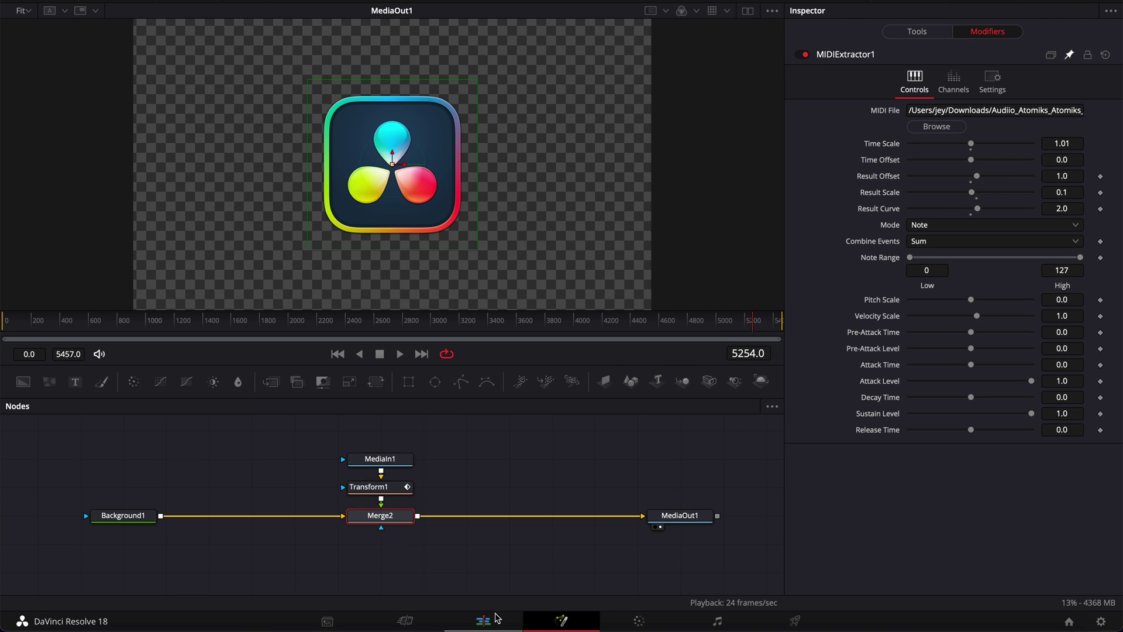
pyautogui.click(496, 618)
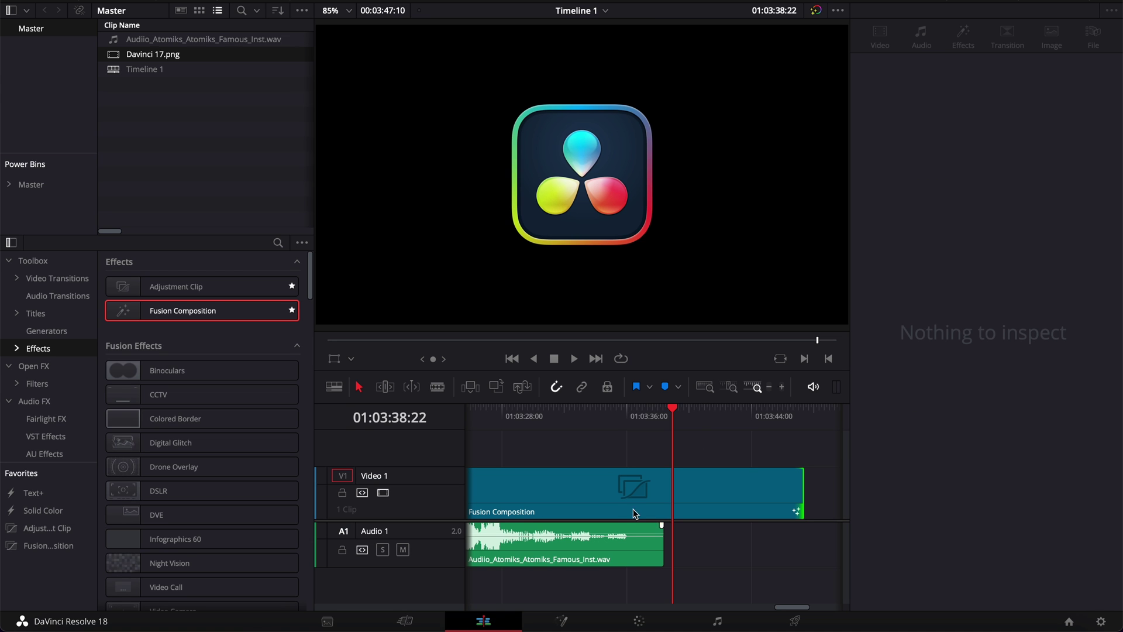
pyautogui.click(621, 415)
pyautogui.press('space')
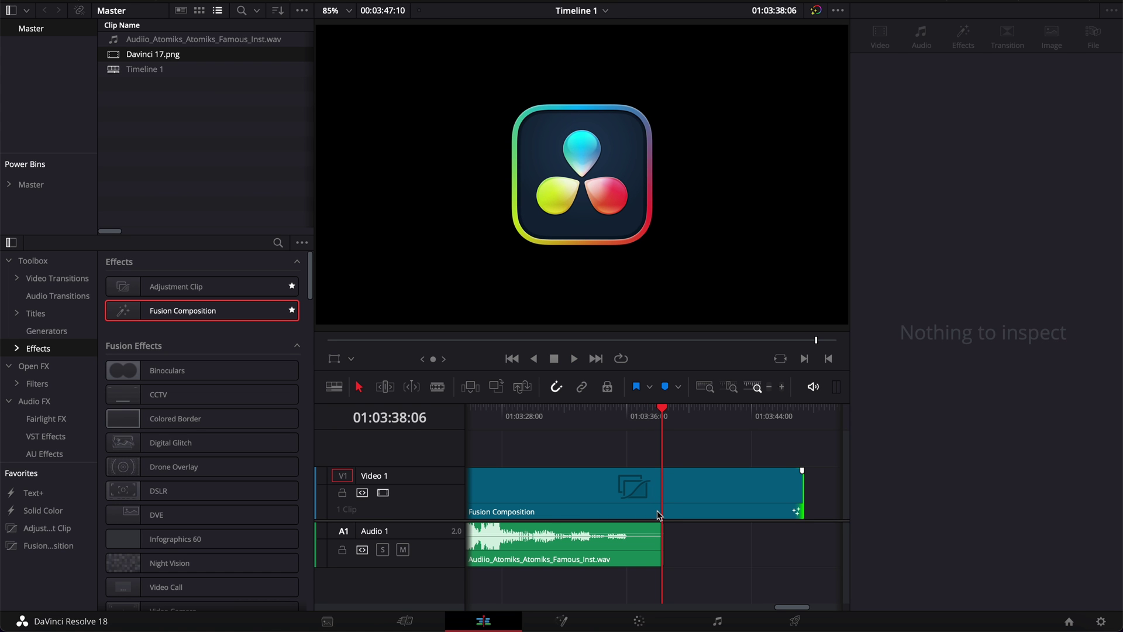
# - Replay and scrub the music's final beats on the Edit timeline to confirm pulse sync
pyautogui.click(563, 623)
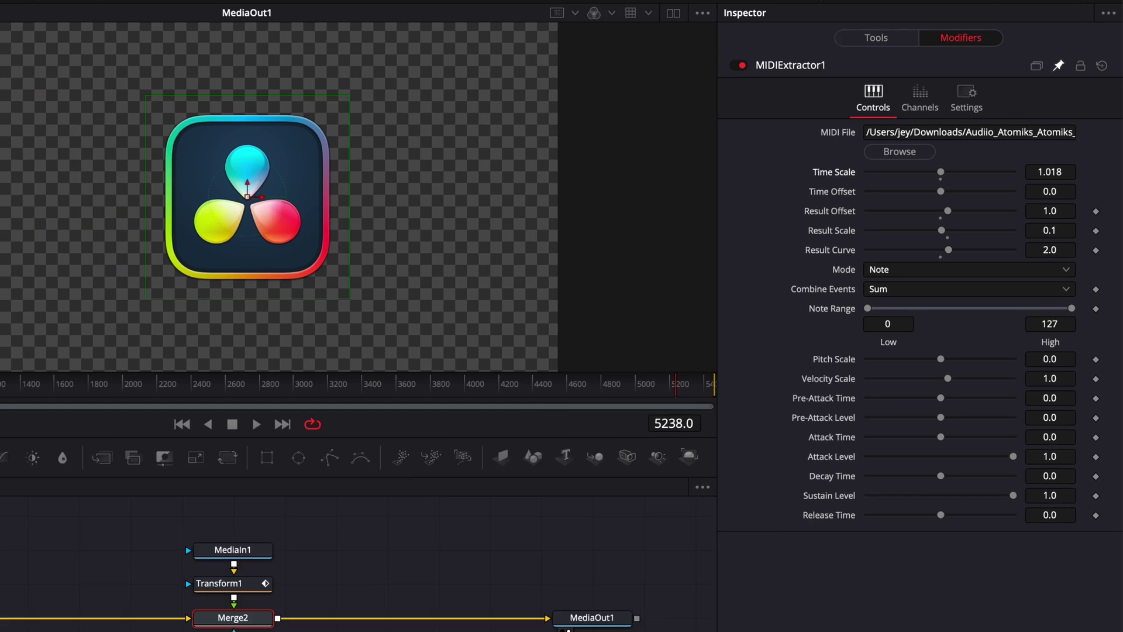
pyautogui.click(483, 622)
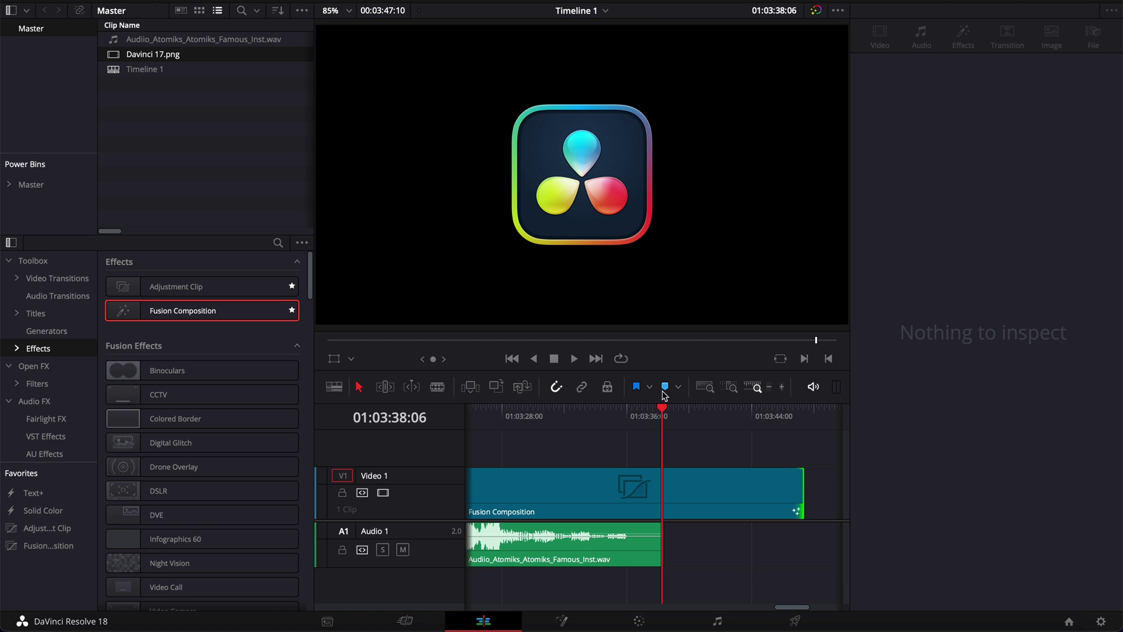
pyautogui.click(598, 418)
pyautogui.press('space')
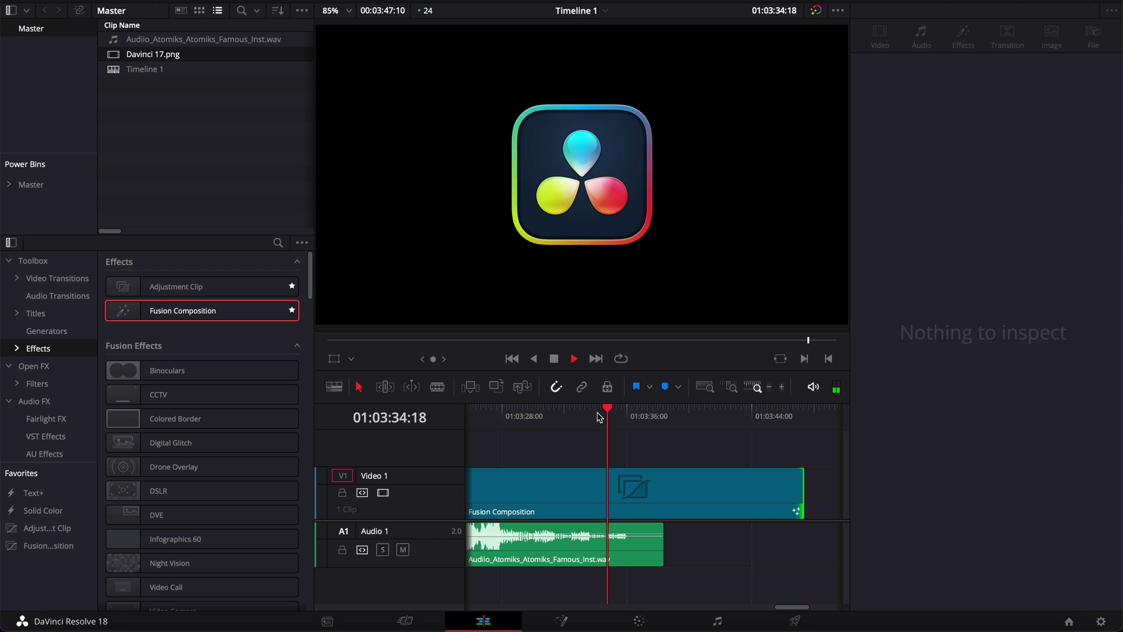
pyautogui.press('space')
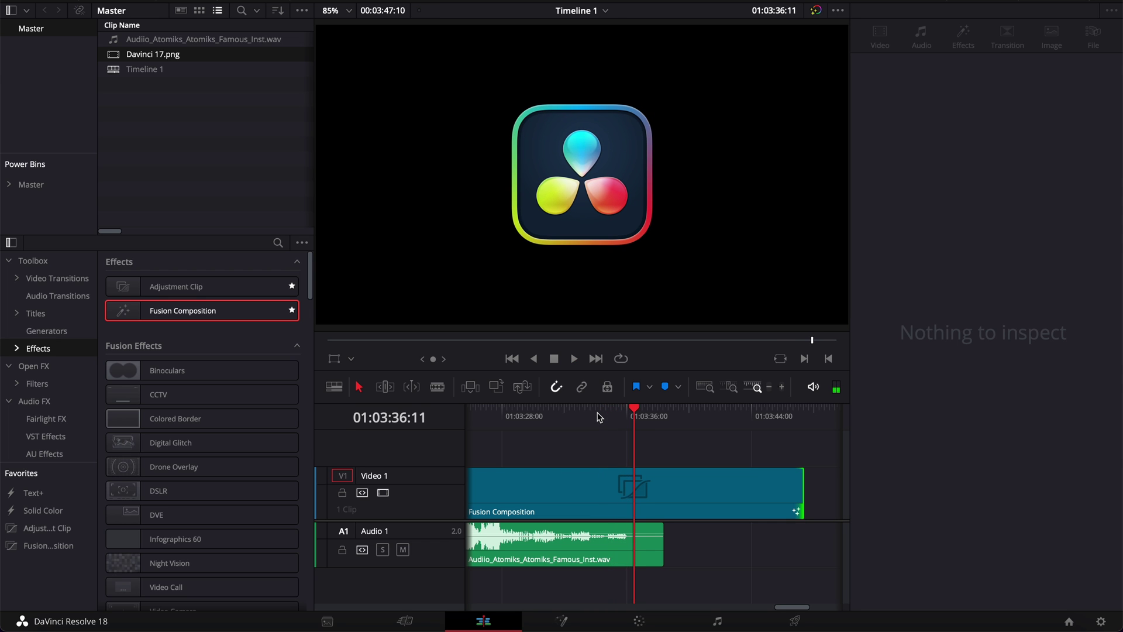
pyautogui.moveTo(637, 421); pyautogui.dragTo(630, 419)
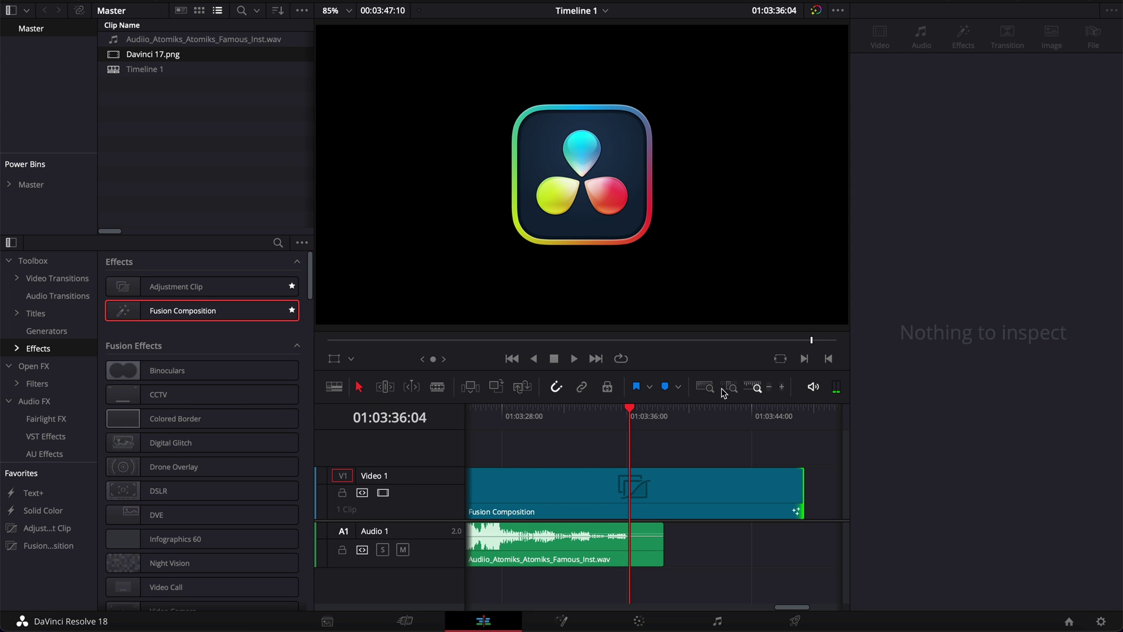
pyautogui.hscroll(-5, 561, 428)
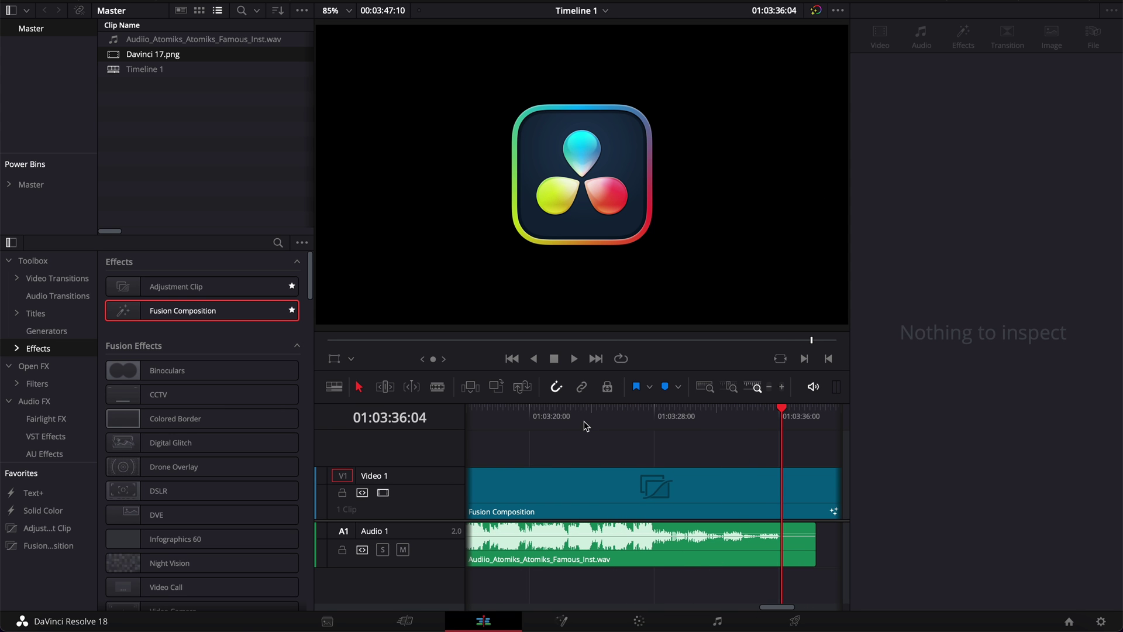
pyautogui.click(588, 414)
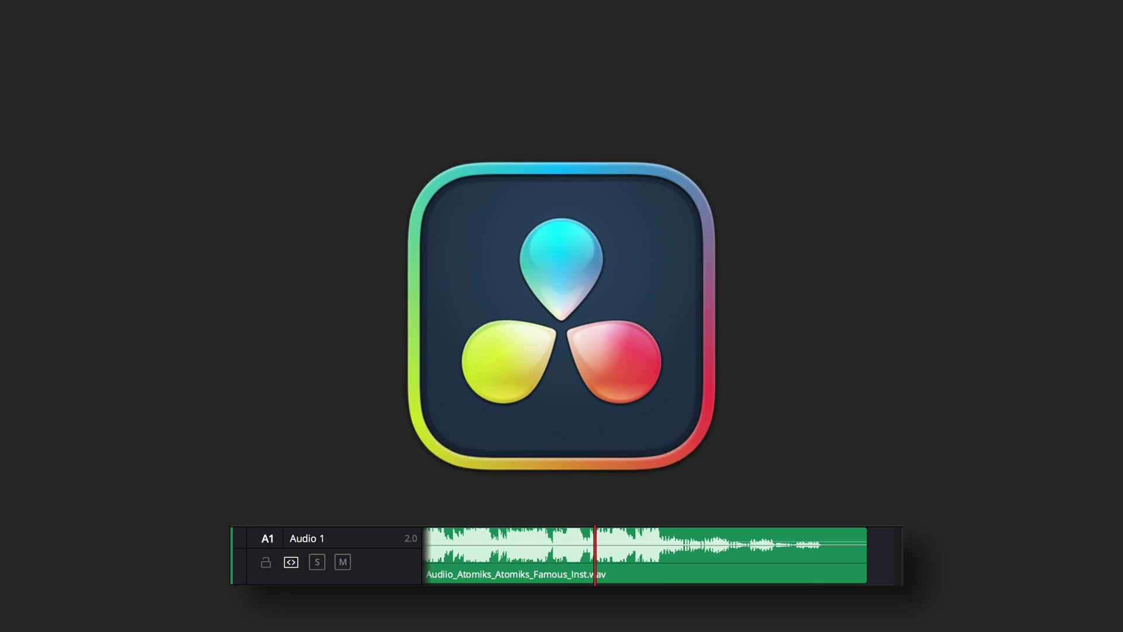